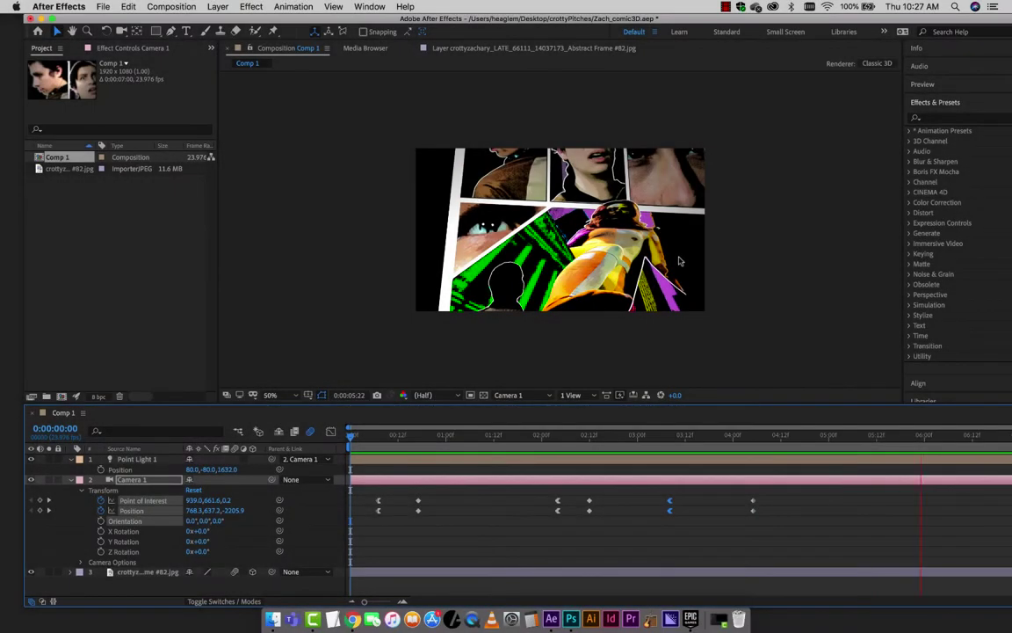
# - Preview the existing animation, then create composition 'Shot' from the HDTV 1080 24 preset at 23.976 fps
pyautogui.press('space')
pyautogui.press('space')
pyautogui.click(129, 356)
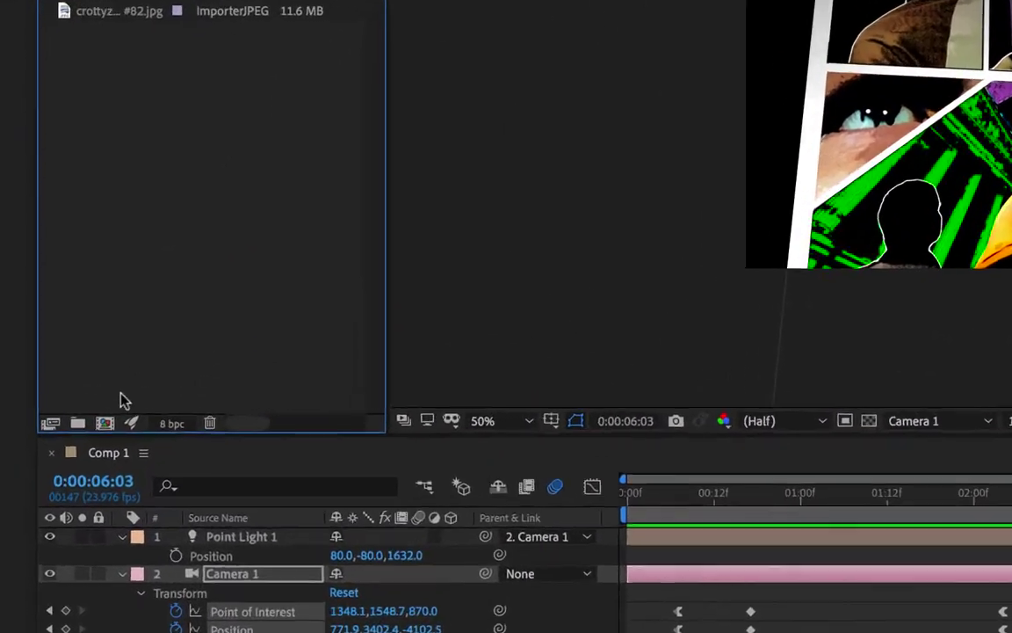
pyautogui.click(62, 397)
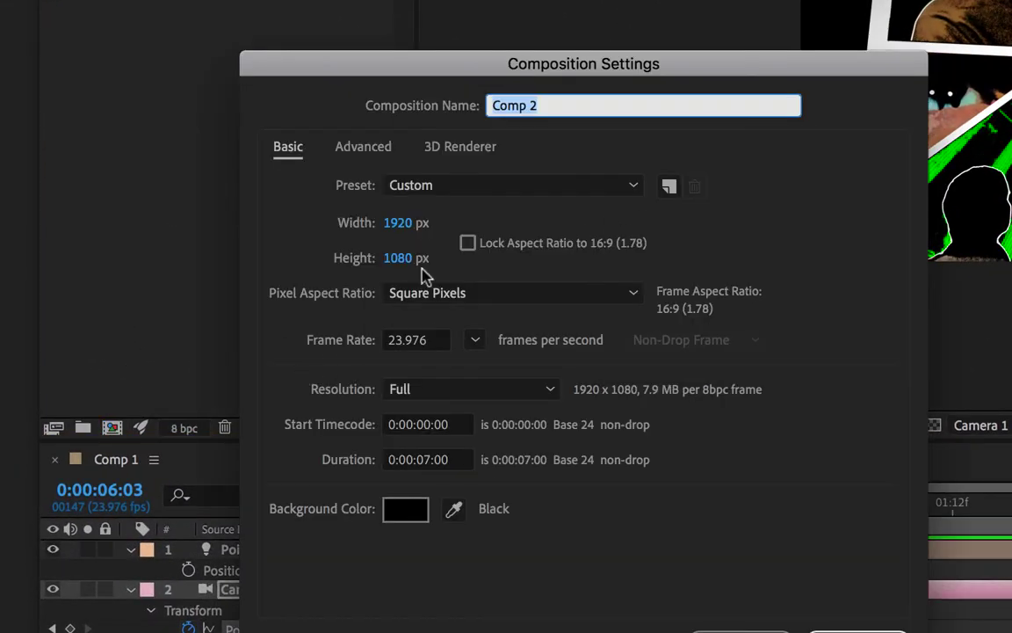
pyautogui.write('Shot')
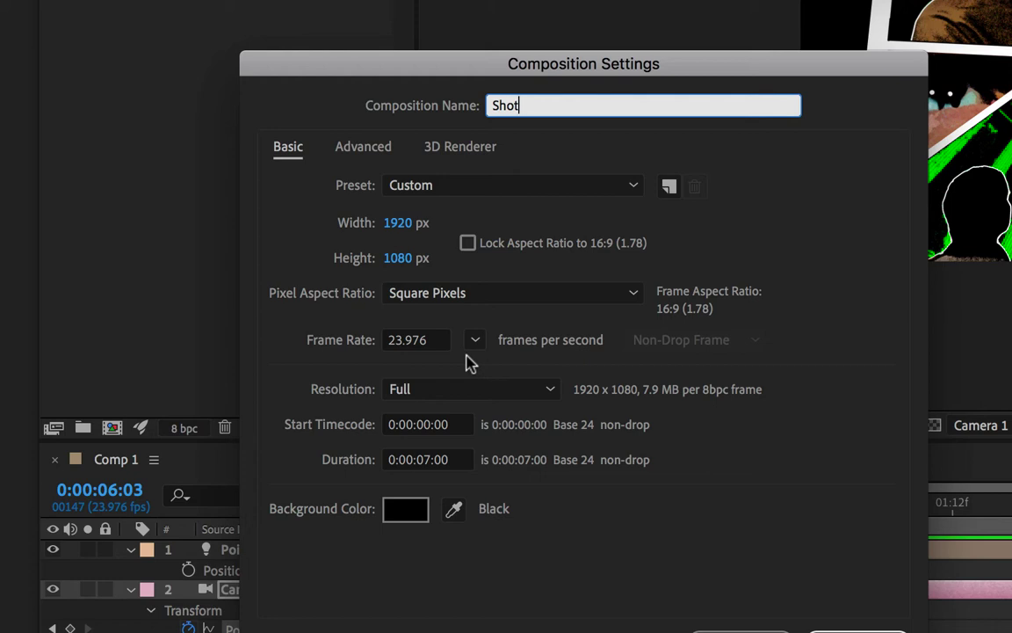
pyautogui.click(538, 184)
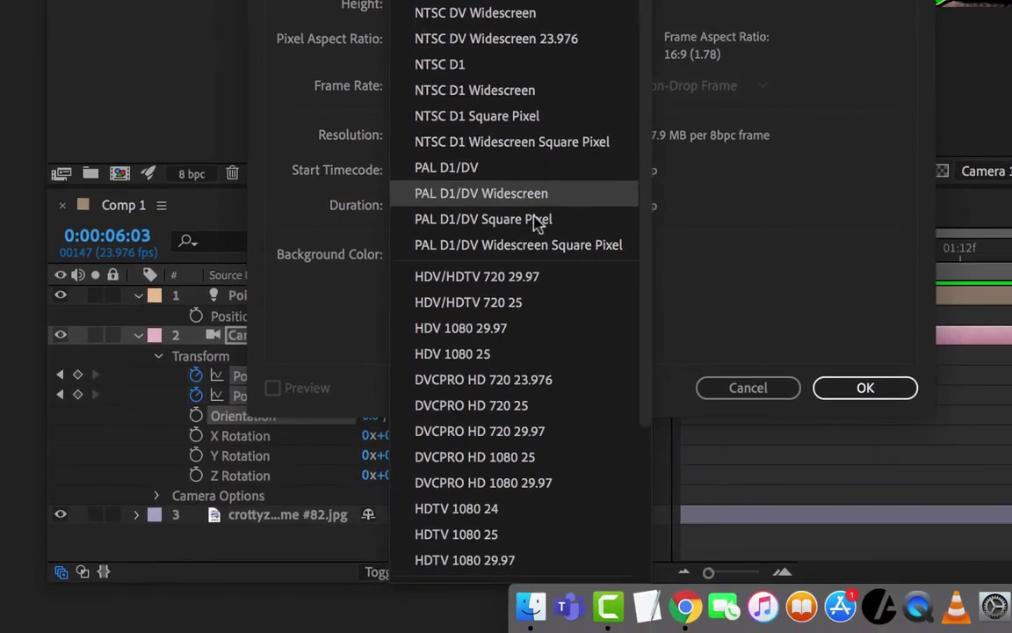
pyautogui.click(560, 507)
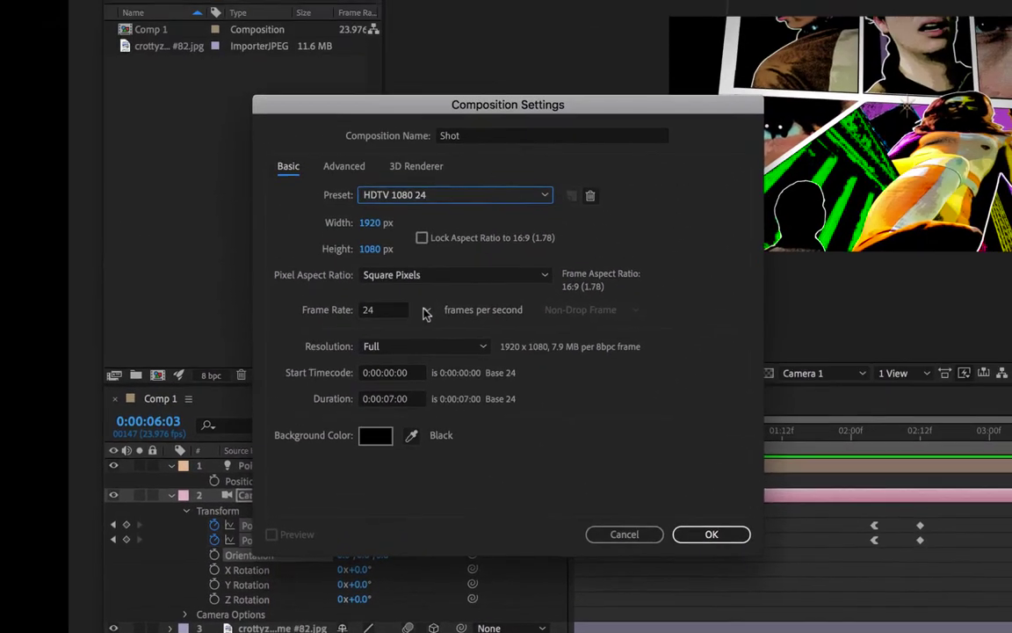
pyautogui.click(482, 85)
pyautogui.click(452, 389)
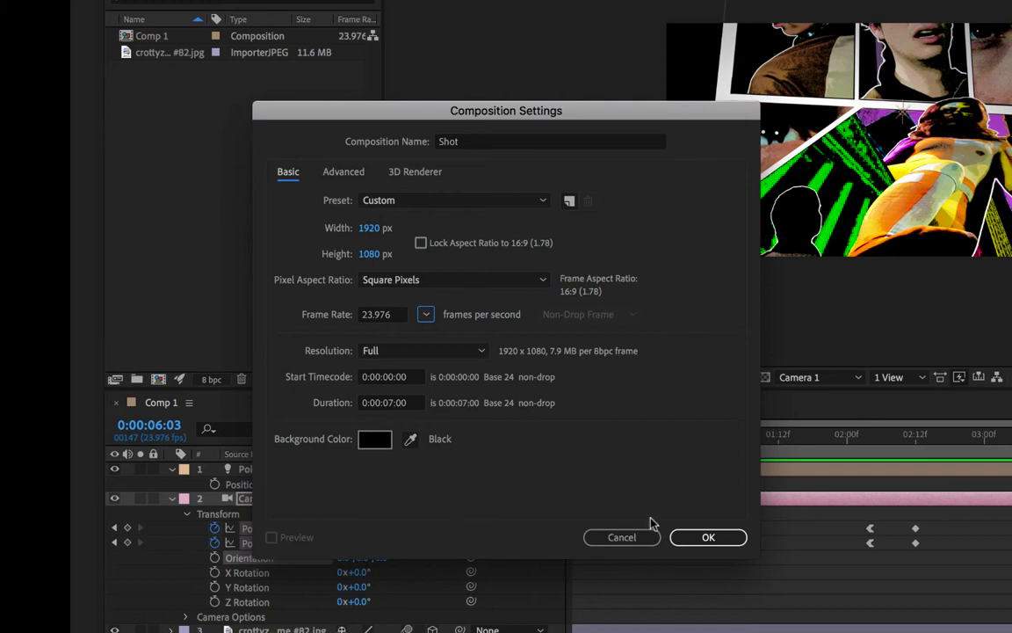
pyautogui.click(687, 538)
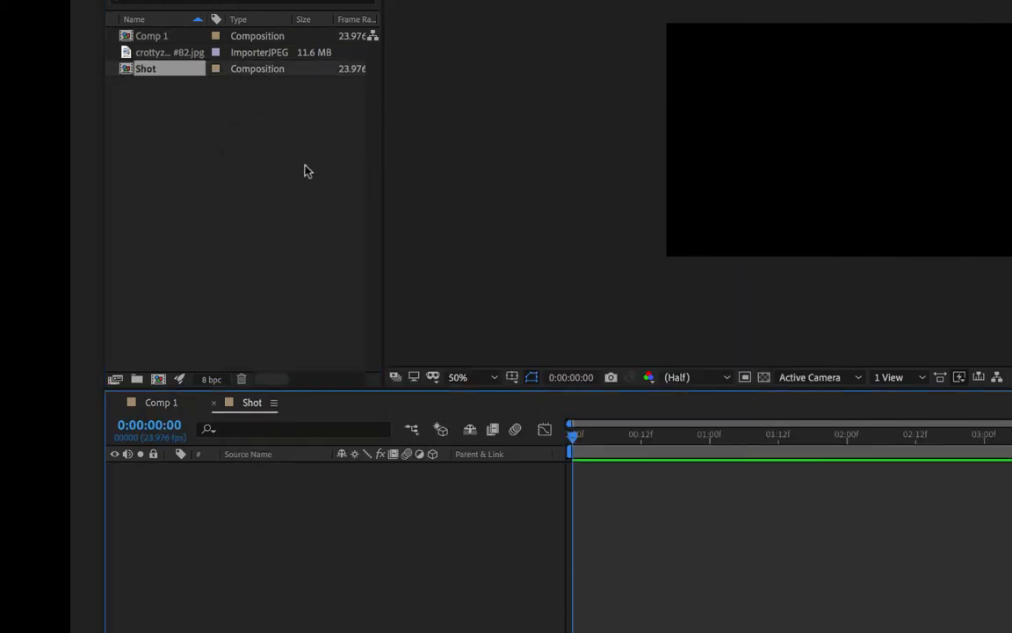
# - Drop the comic page JPG into Shot, frame its two face panels, and enable 3D Layer
pyautogui.click(123, 54)
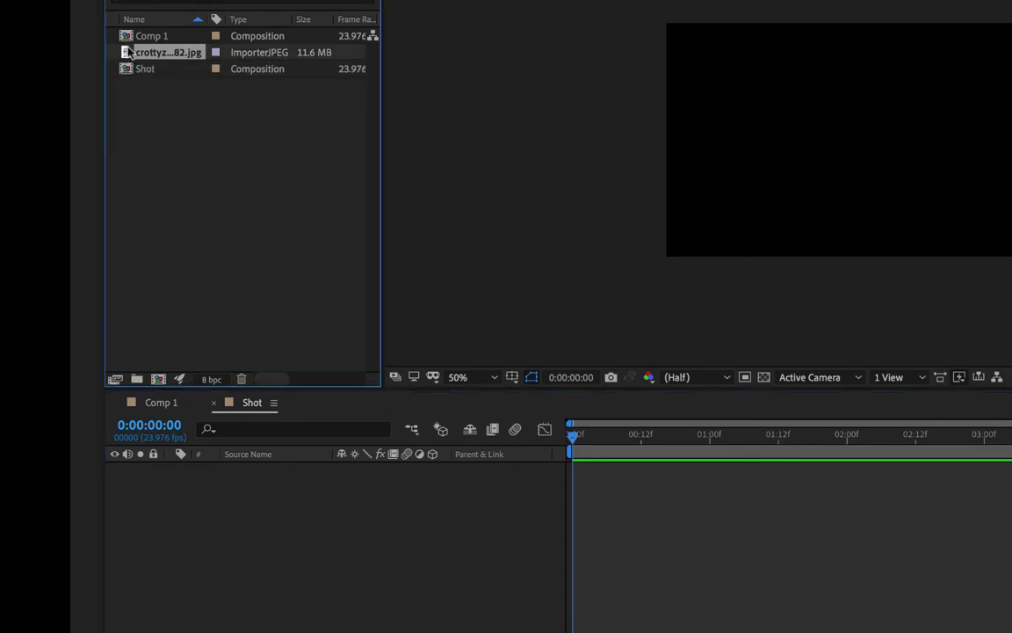
pyautogui.moveTo(121, 51); pyautogui.dragTo(295, 507)
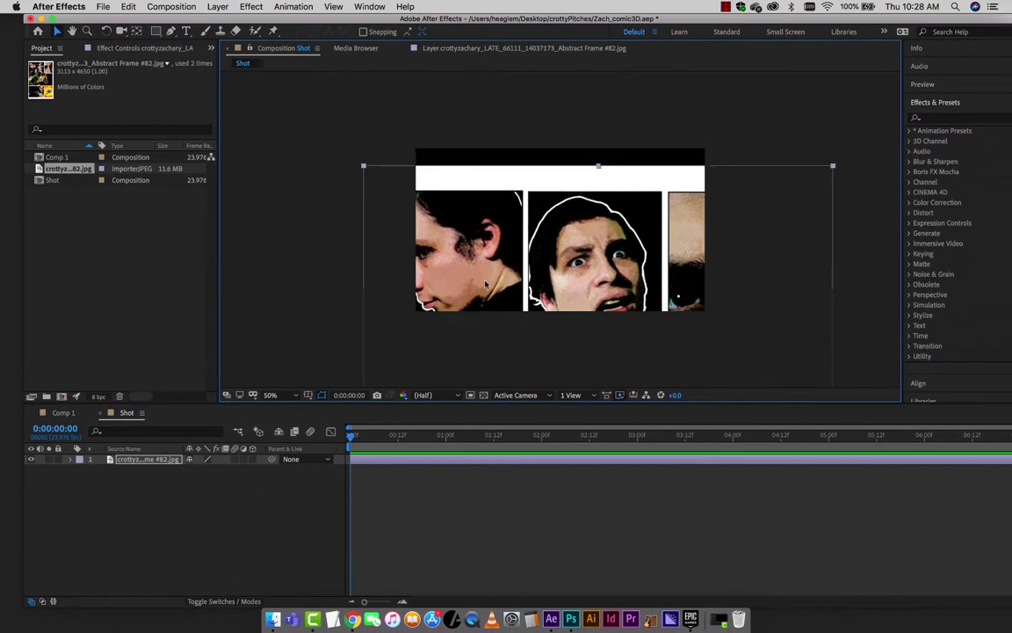
pyautogui.moveTo(485, 283); pyautogui.dragTo(514, 250)
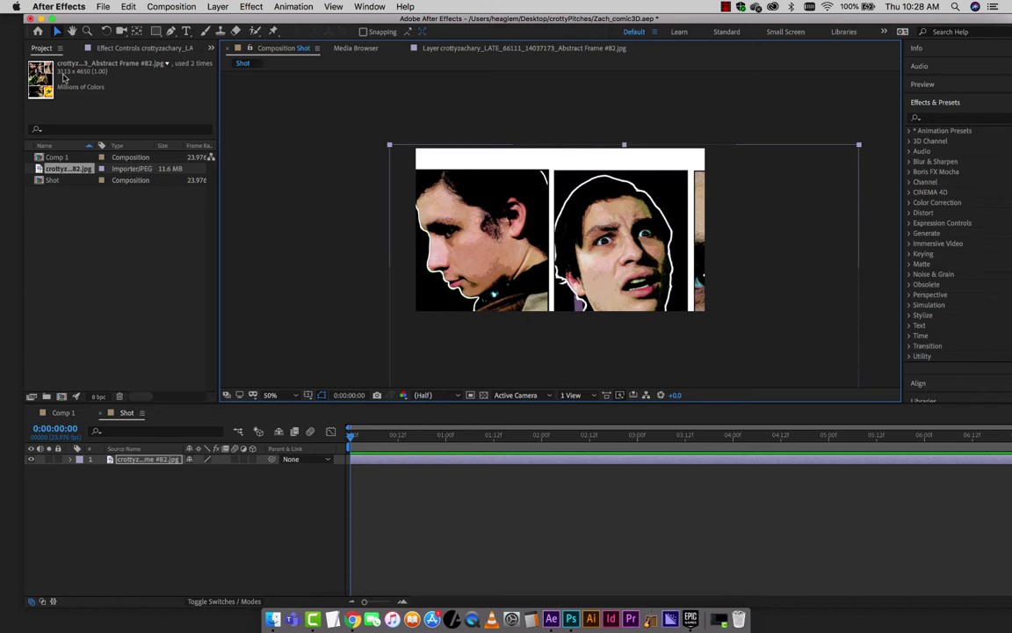
pyautogui.moveTo(497, 274); pyautogui.dragTo(697, 318)
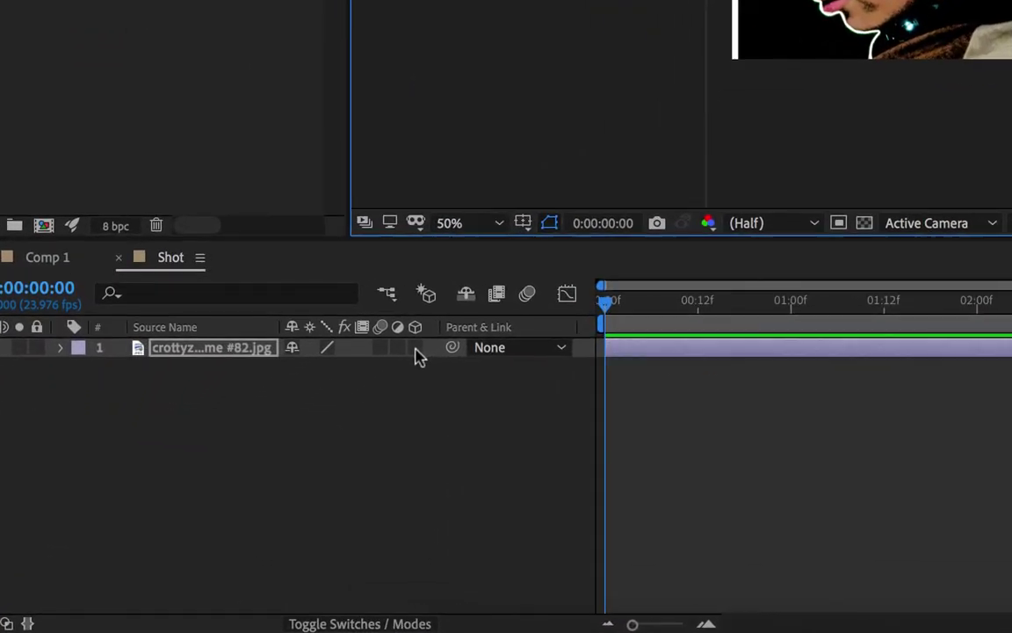
pyautogui.click(416, 347)
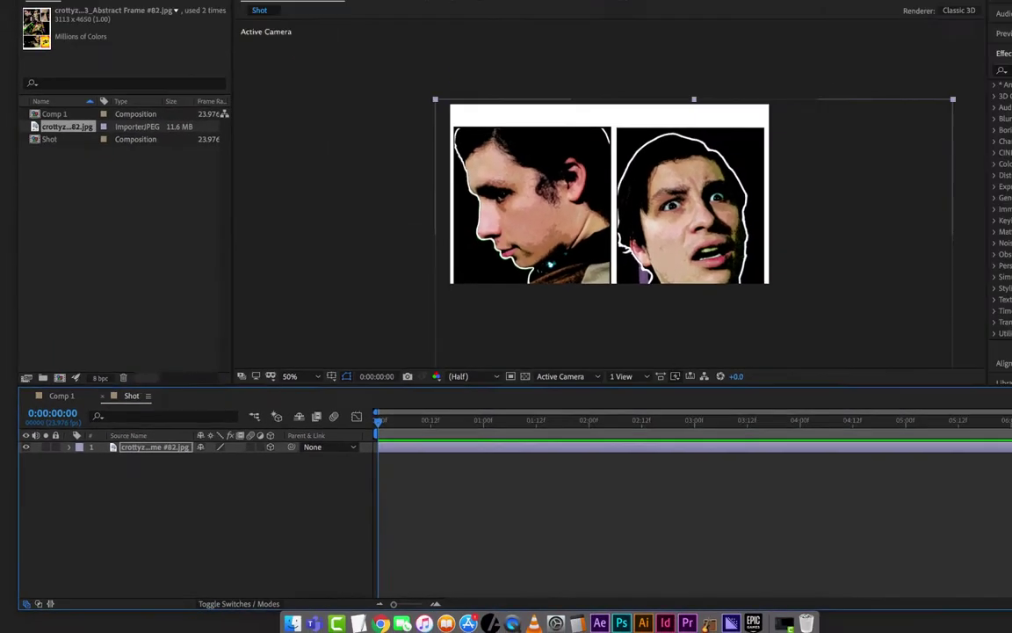
# - Add a two-node camera named Camera 1 with the 50mm lens preset
pyautogui.click(219, 6)
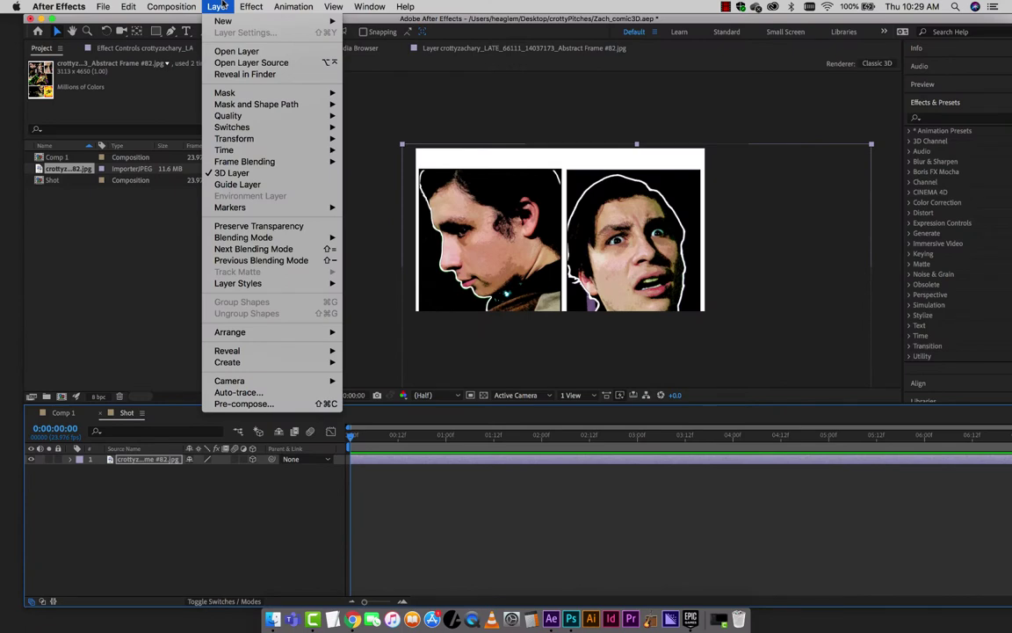
pyautogui.moveTo(224, 22)
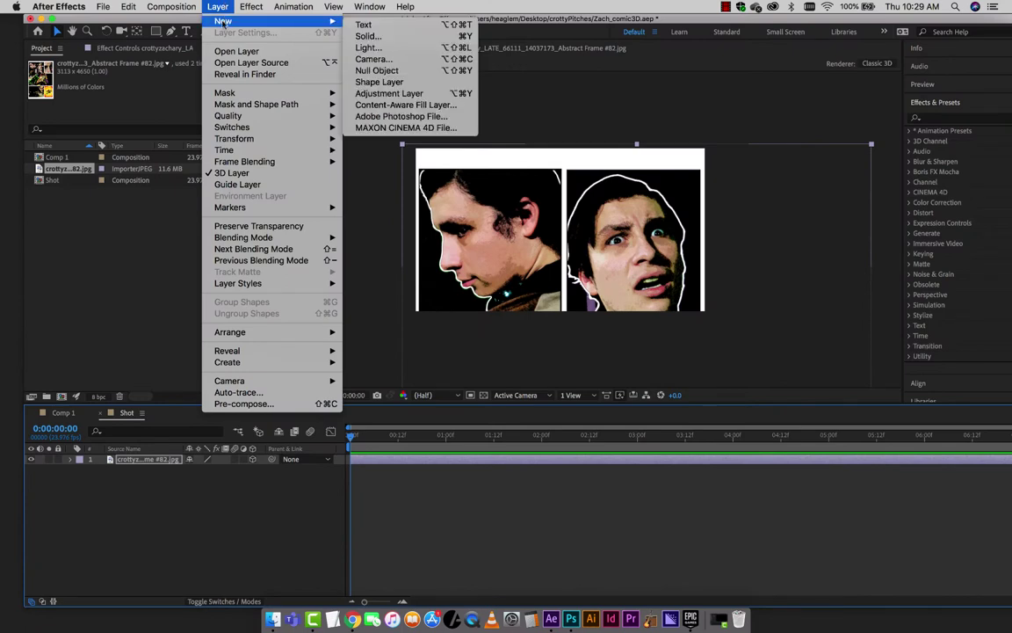
pyautogui.click(373, 60)
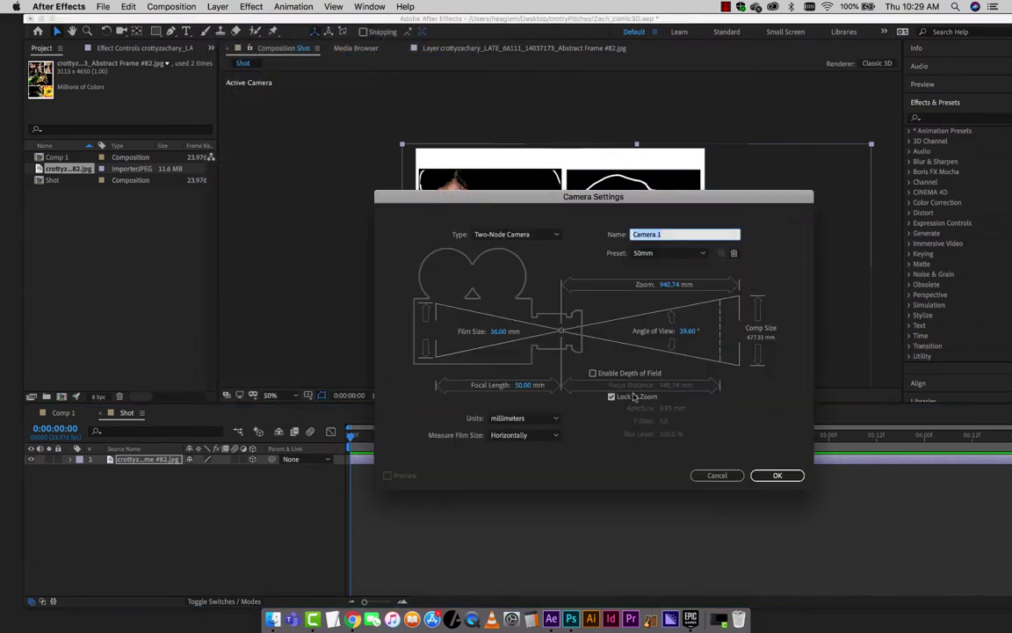
pyautogui.moveTo(668, 196); pyautogui.dragTo(511, 185)
pyautogui.click(501, 242)
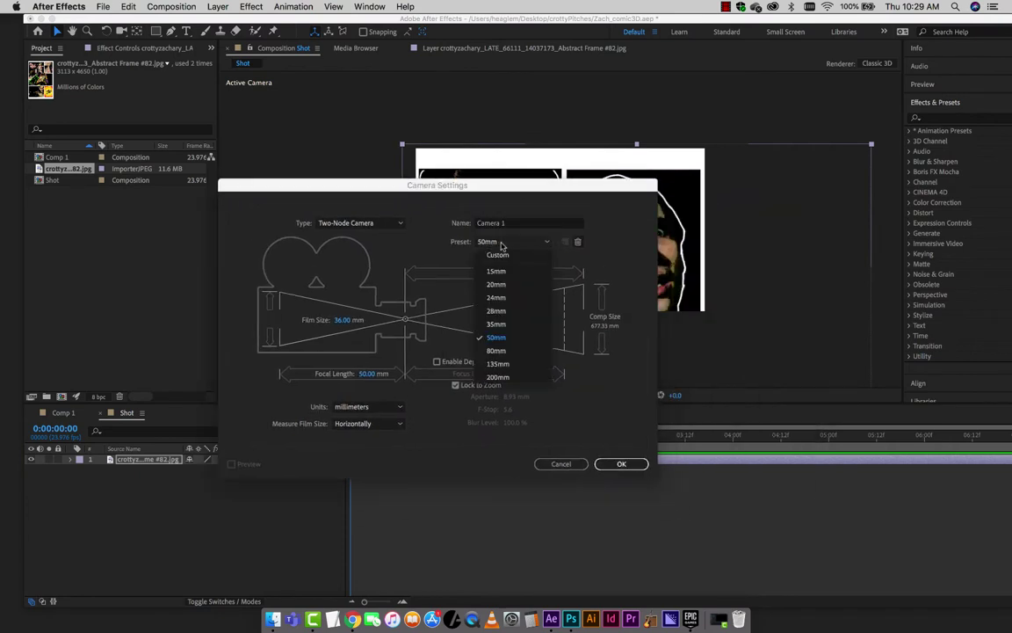
pyautogui.click(569, 254)
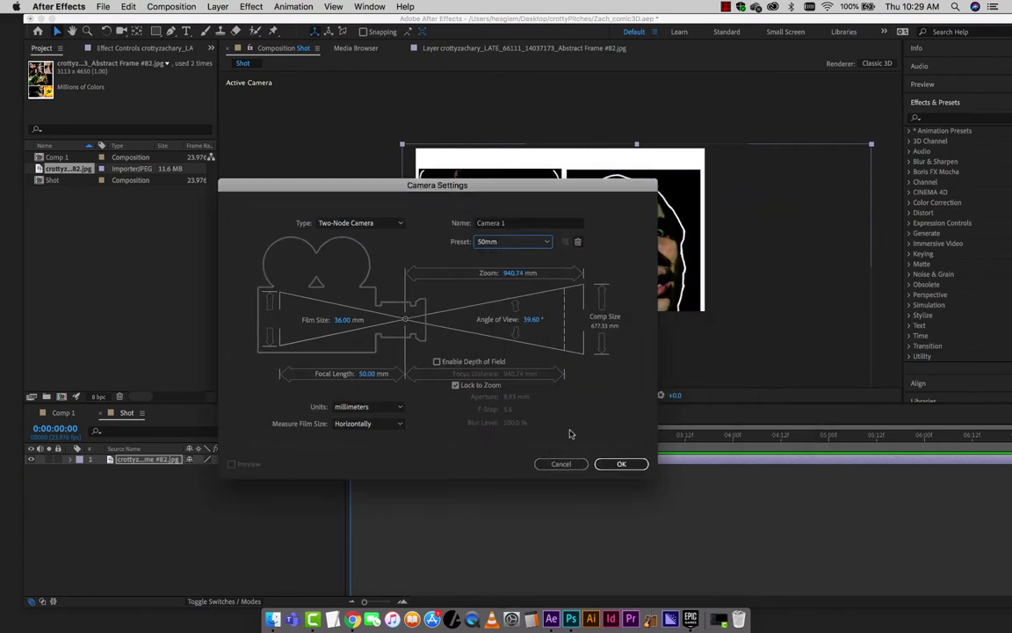
pyautogui.click(618, 465)
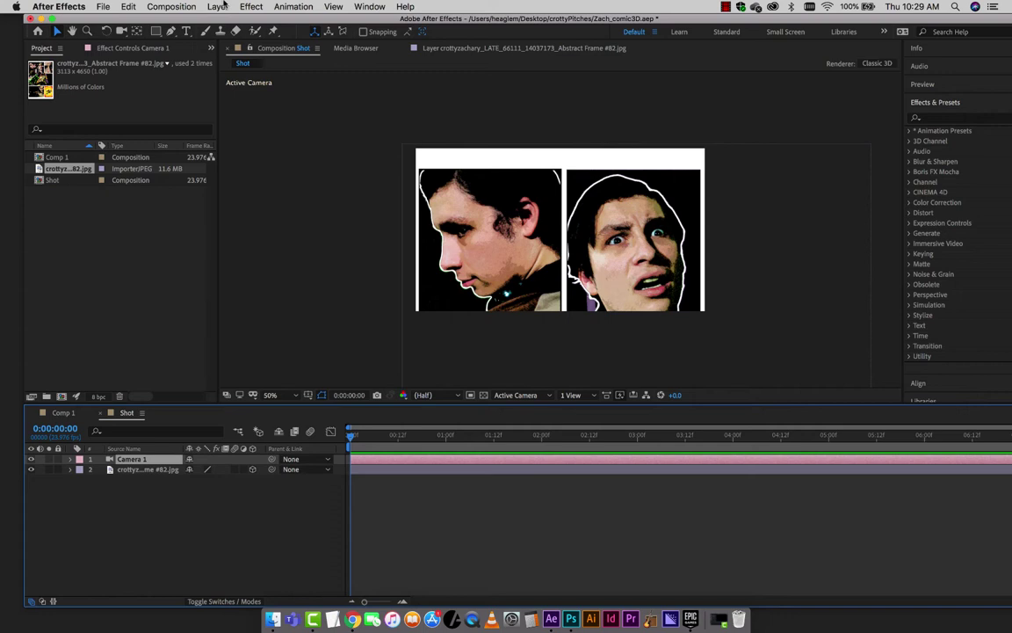
# - Create Point Light 1 as a point light at 130% intensity with Casts Shadows on
pyautogui.click(220, 6)
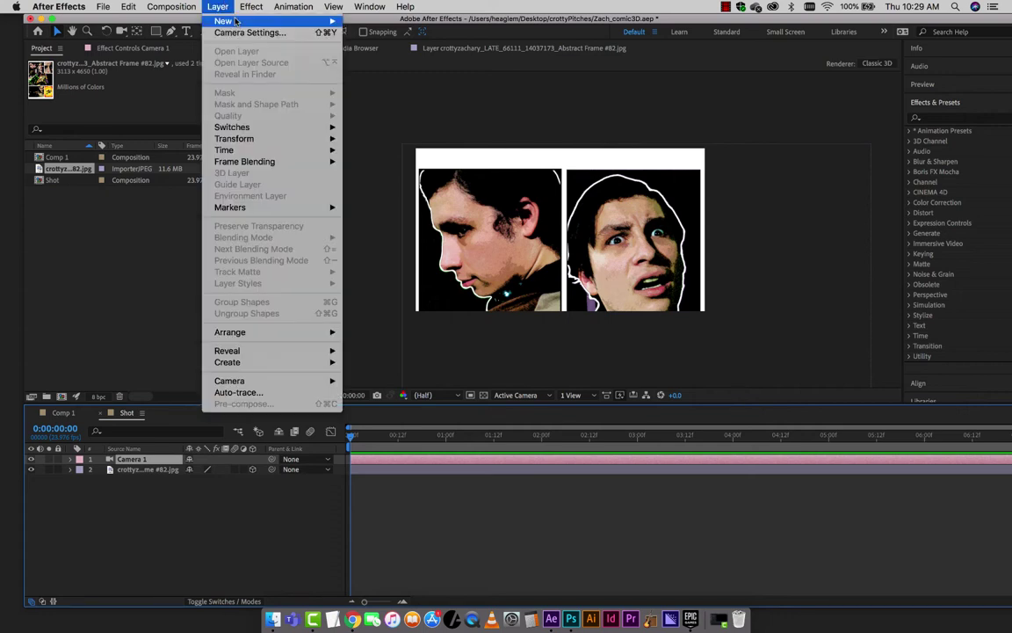
pyautogui.moveTo(282, 24)
pyautogui.click(387, 48)
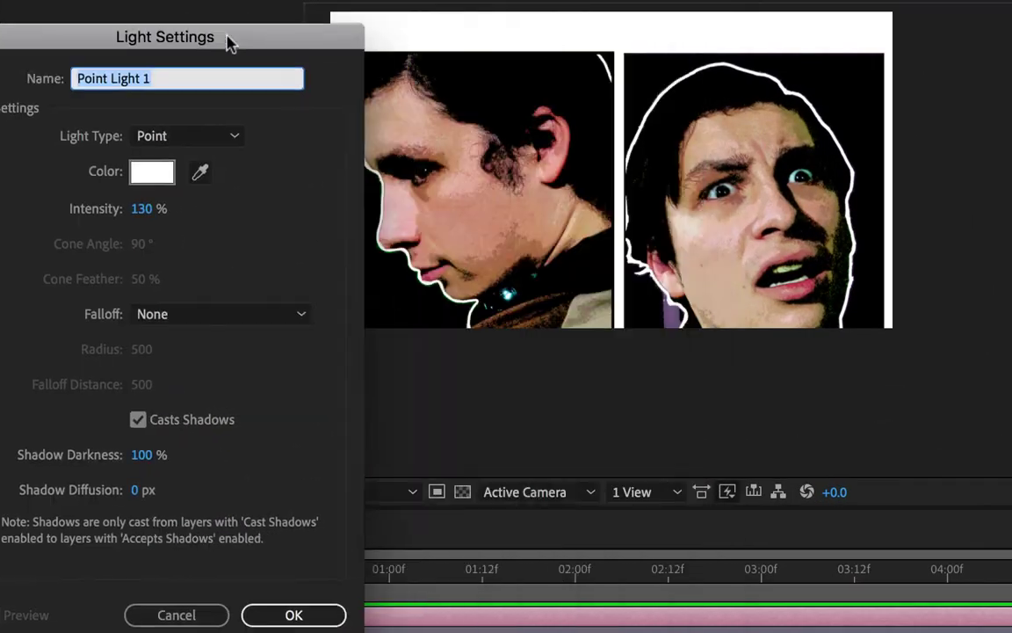
pyautogui.moveTo(226, 43); pyautogui.dragTo(196, 40)
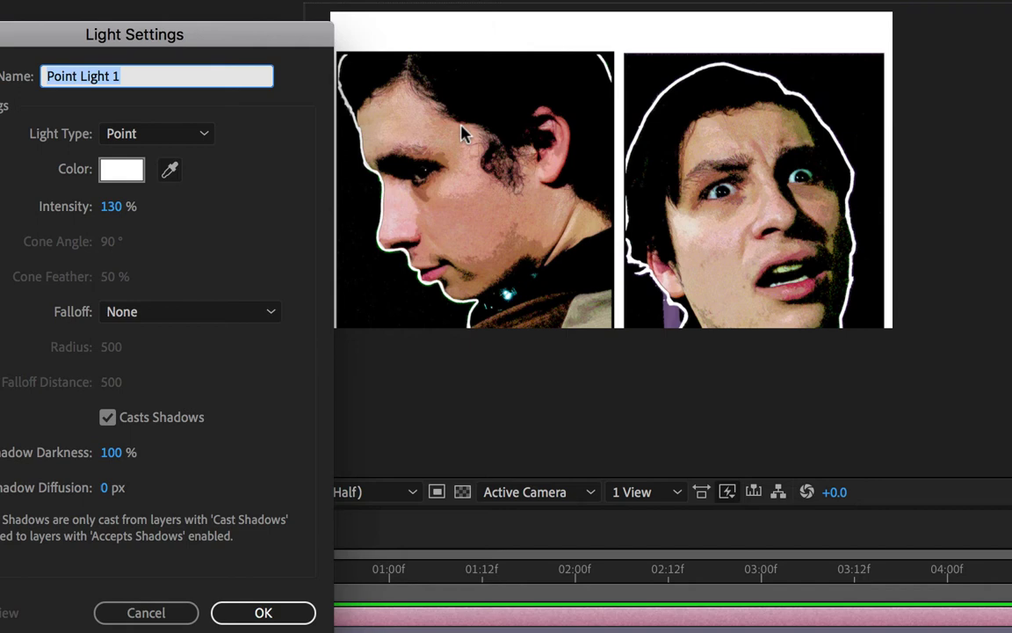
pyautogui.click(186, 137)
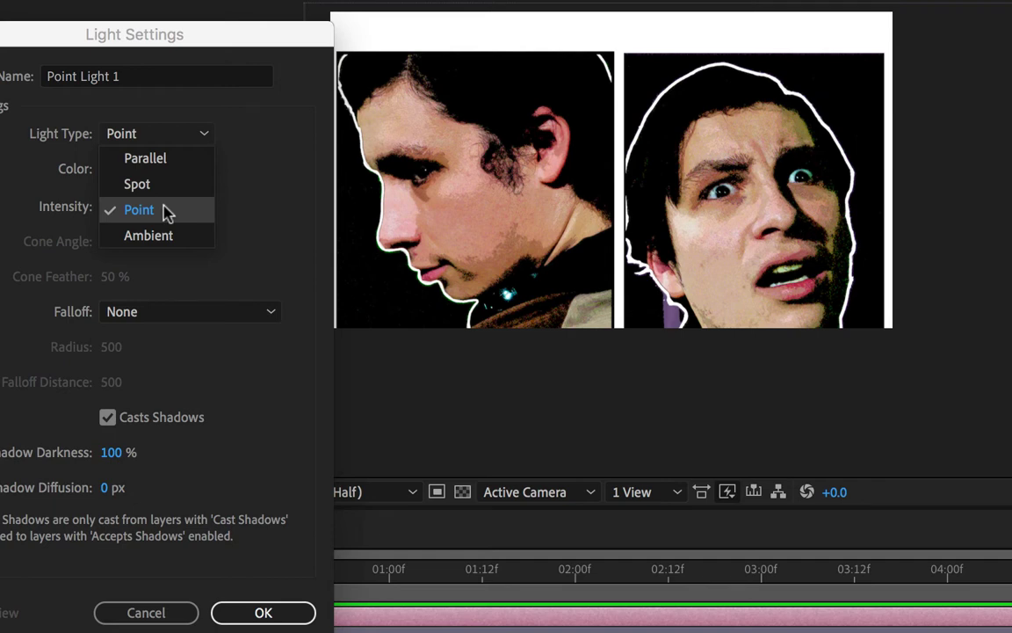
pyautogui.click(241, 242)
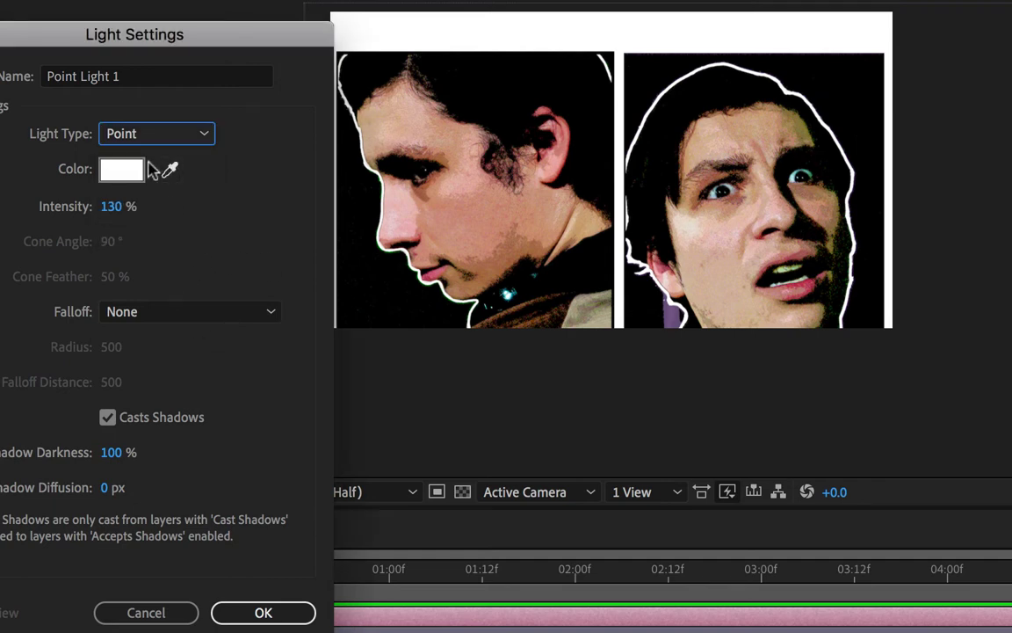
pyautogui.click(266, 607)
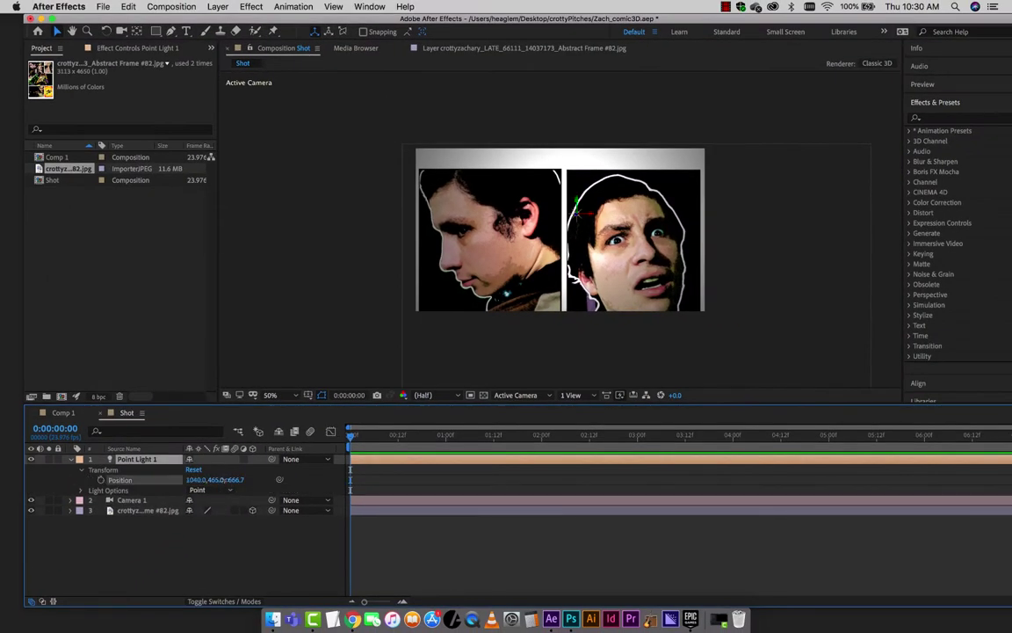
# - Scrub Point Light 1's Y and Z position to 1040, 612, -542.7, leaving Parent None
pyautogui.moveTo(214, 480); pyautogui.dragTo(267, 517)
pyautogui.moveTo(236, 480); pyautogui.dragTo(142, 487)
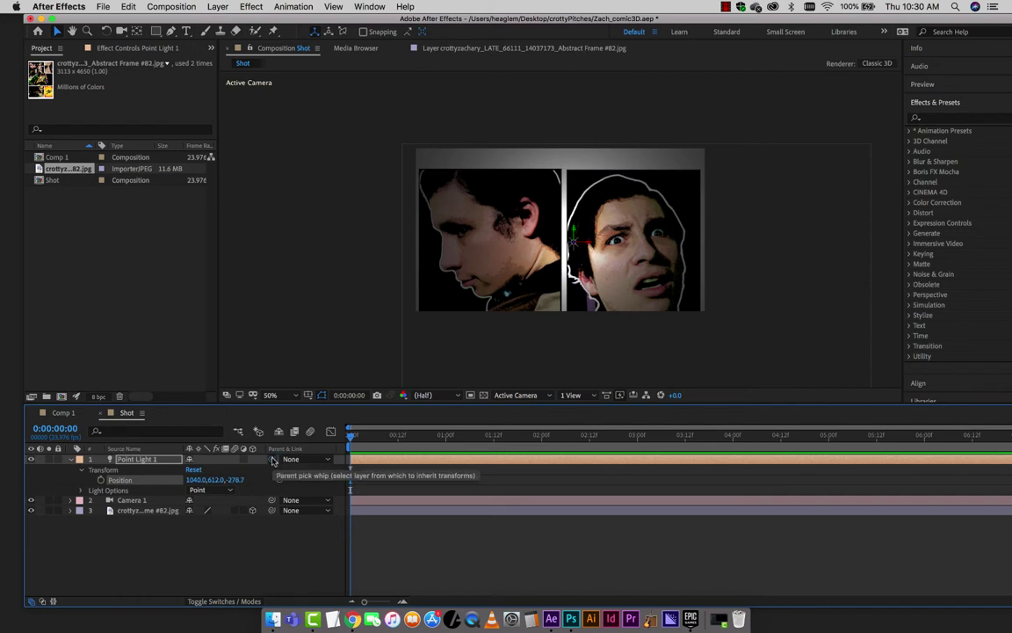
pyautogui.moveTo(272, 460); pyautogui.dragTo(129, 502)
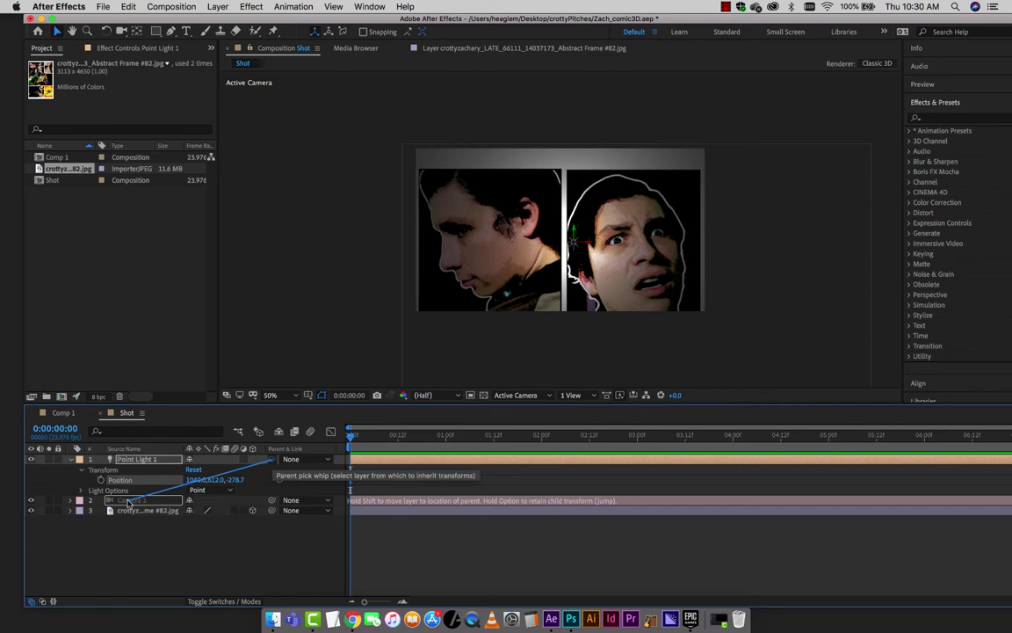
pyautogui.moveTo(136, 501); pyautogui.dragTo(521, 467)
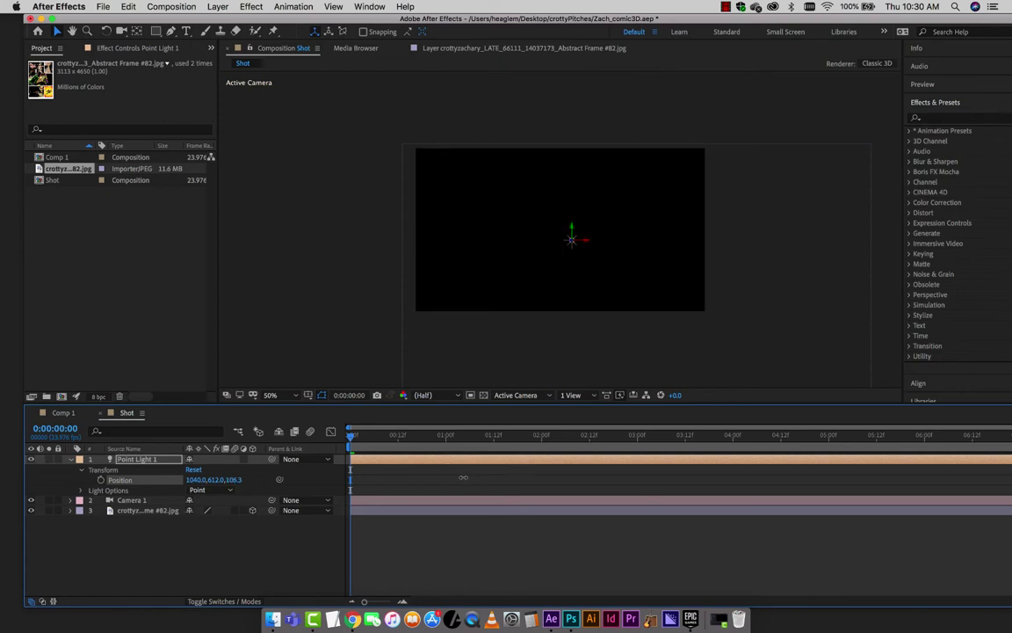
pyautogui.moveTo(452, 478); pyautogui.dragTo(175, 478)
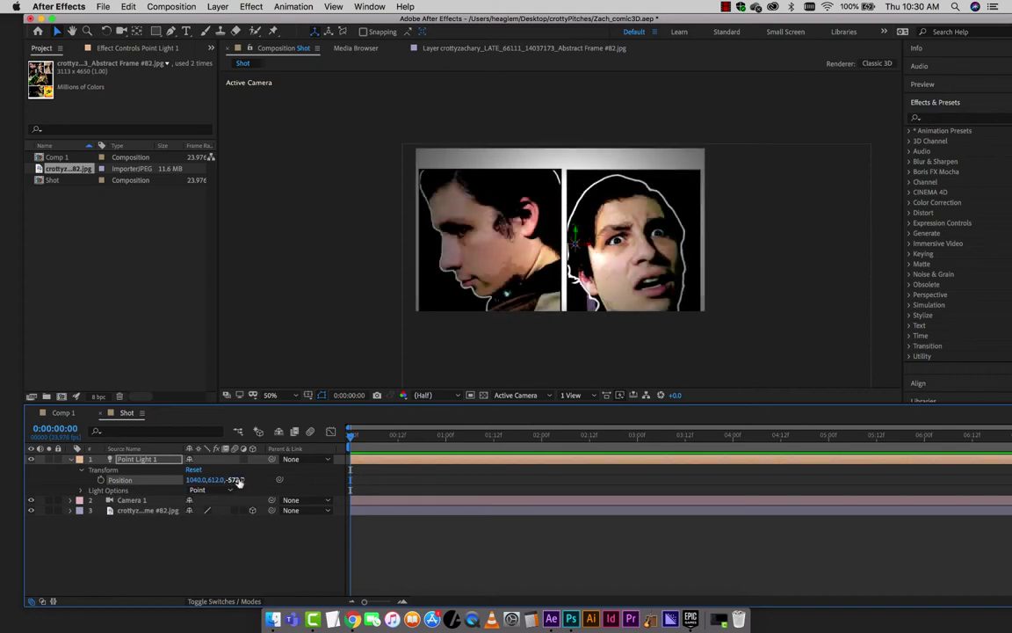
pyautogui.moveTo(237, 481); pyautogui.dragTo(265, 493)
# - In Point Light 1's Light Settings, keep falloff None and set Intensity to 133%
pyautogui.doubleClick(138, 459)
pyautogui.moveTo(305, 249)
pyautogui.mouseDown()
pyautogui.moveTo(323, 251)
pyautogui.moveTo(299, 254)
pyautogui.moveTo(320, 257)
pyautogui.moveTo(305, 262)
pyautogui.mouseUp()
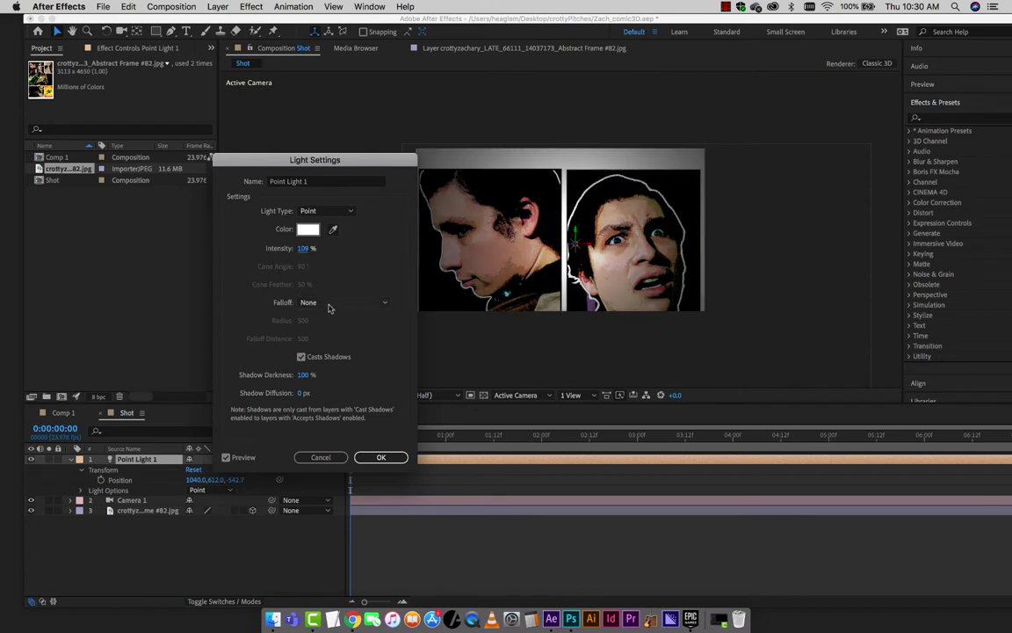
pyautogui.click(329, 303)
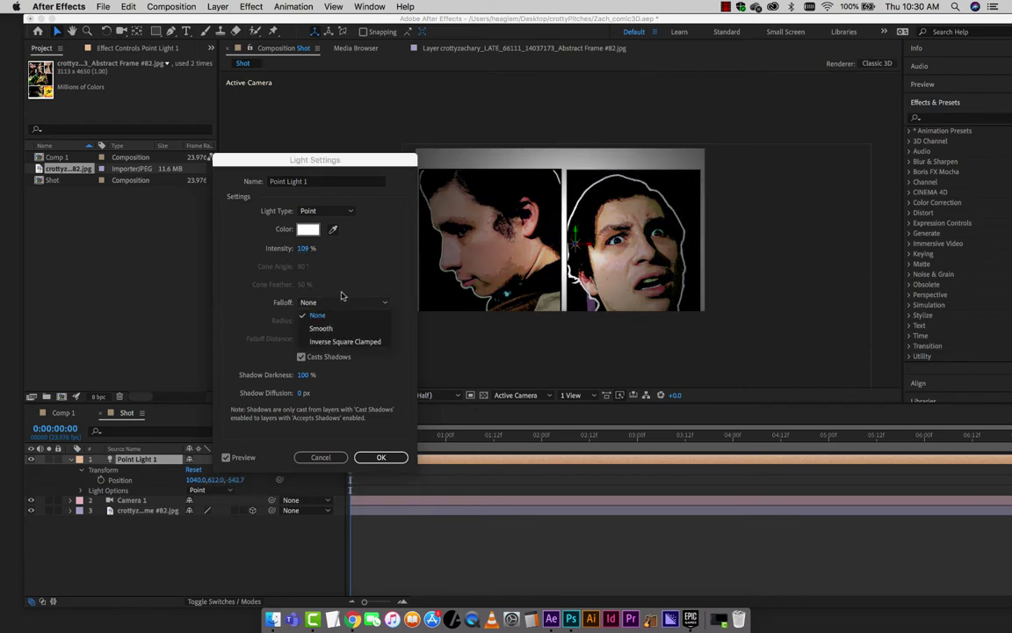
pyautogui.click(341, 296)
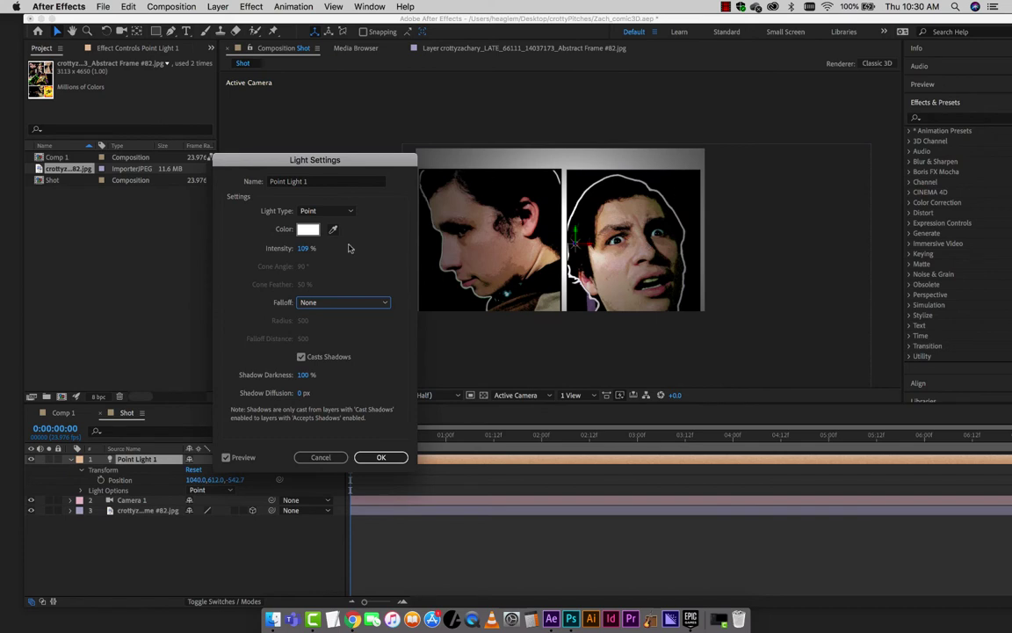
pyautogui.moveTo(305, 252); pyautogui.dragTo(324, 251)
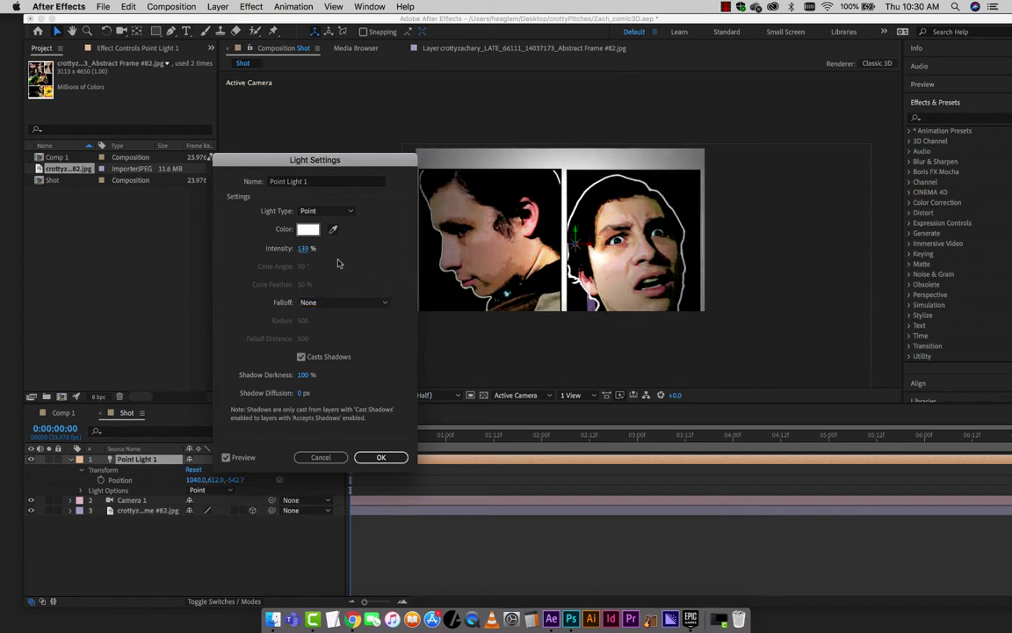
pyautogui.press('Return')
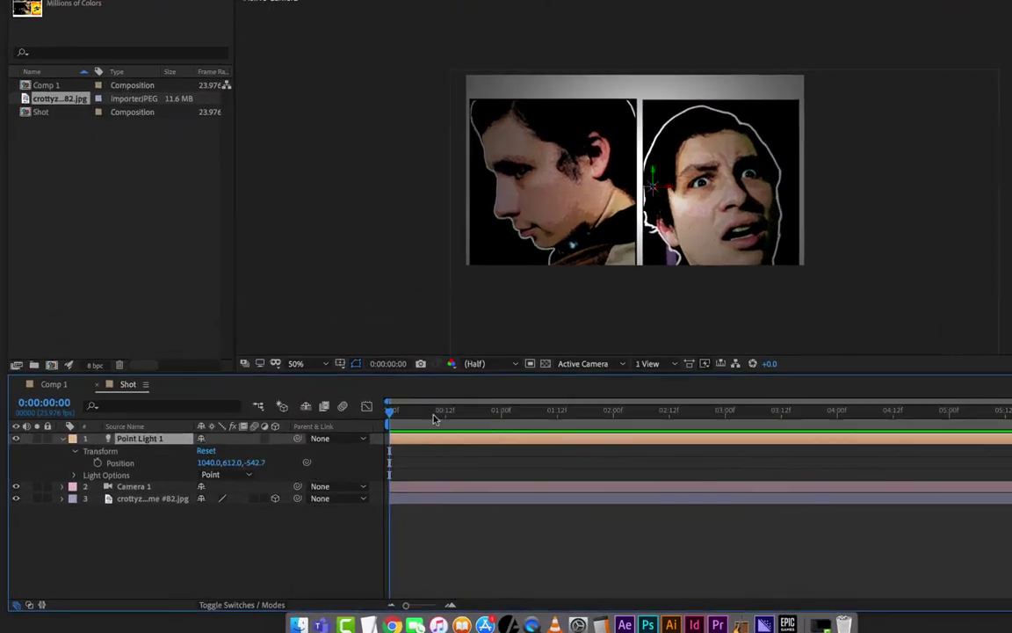
# - Parent Point Light 1 to Camera 1 and orbit the camera closer to the panels
pyautogui.moveTo(341, 380); pyautogui.dragTo(163, 428)
pyautogui.click(162, 428)
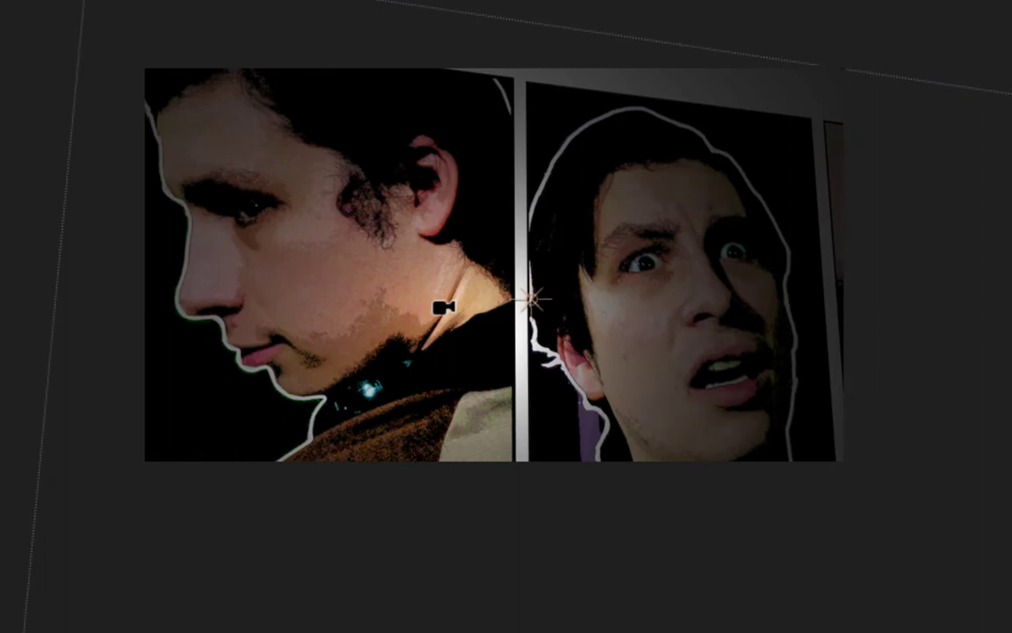
pyautogui.moveTo(470, 377)
pyautogui.mouseDown()
pyautogui.moveTo(446, 392)
pyautogui.moveTo(472, 396)
pyautogui.mouseUp()
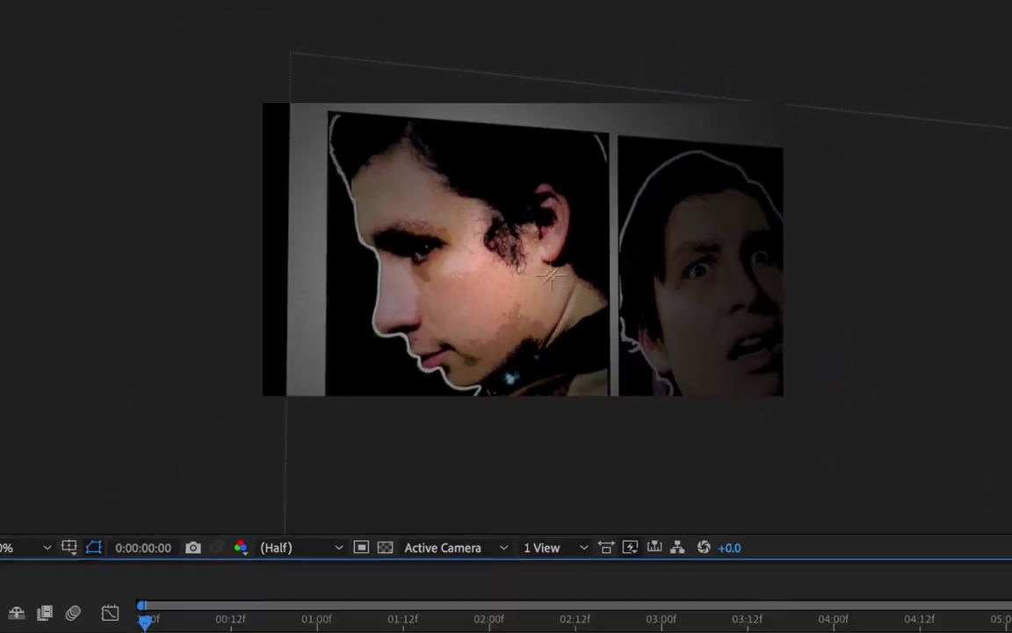
# - Raise Point Light 1's intensity to 139% in Light Settings
pyautogui.press('super+shift+y')
pyautogui.moveTo(302, 248); pyautogui.dragTo(325, 249)
pyautogui.click(367, 457)
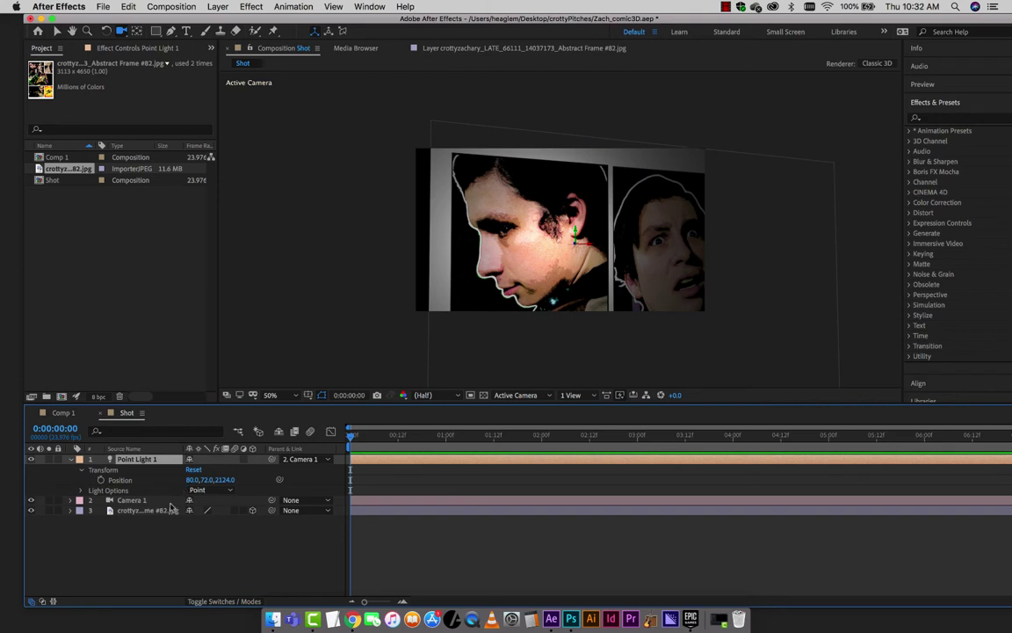
# - Set Point of Interest and Position keyframes on Camera 1's Transform at 0:00:00:00
pyautogui.click(71, 500)
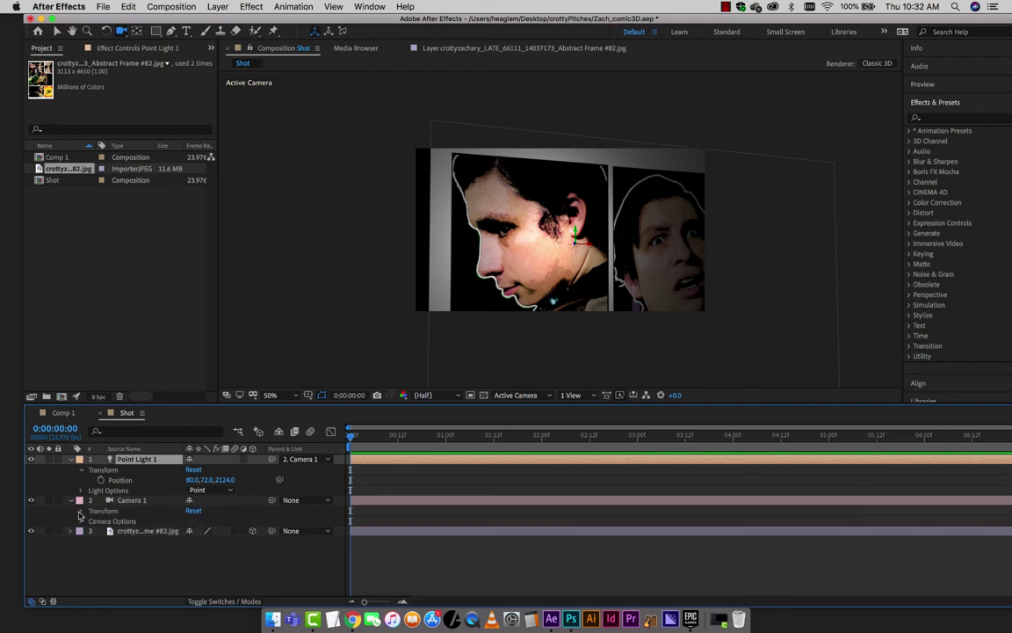
pyautogui.click(71, 500)
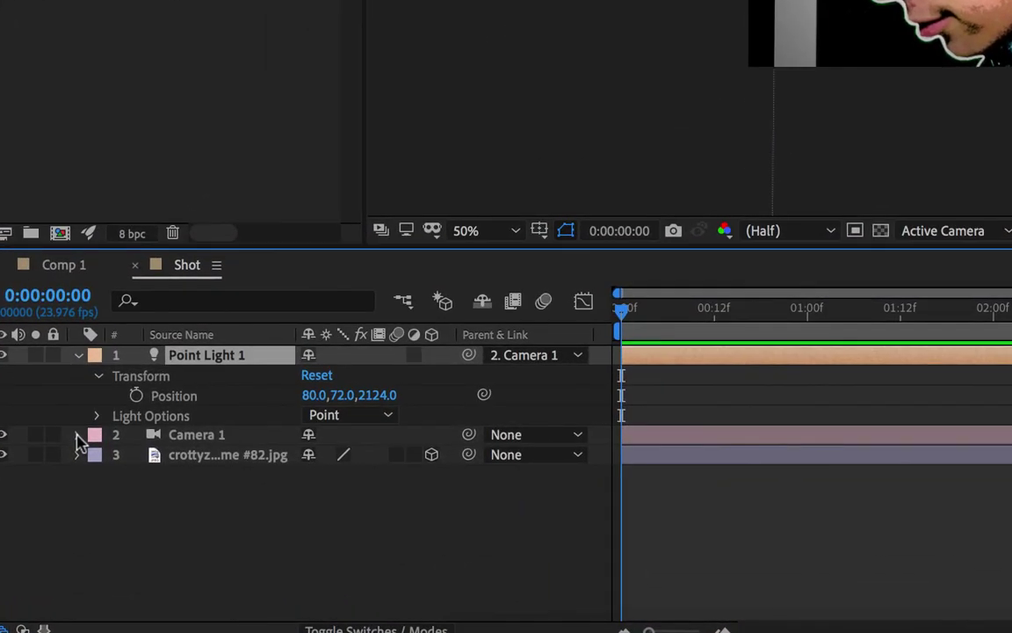
pyautogui.click(72, 500)
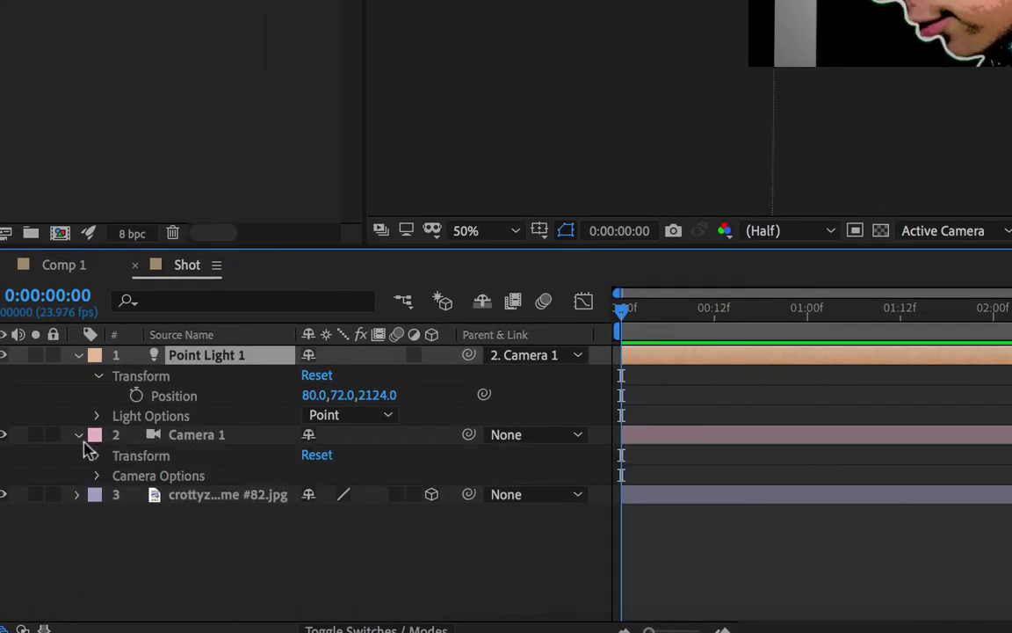
pyautogui.click(97, 457)
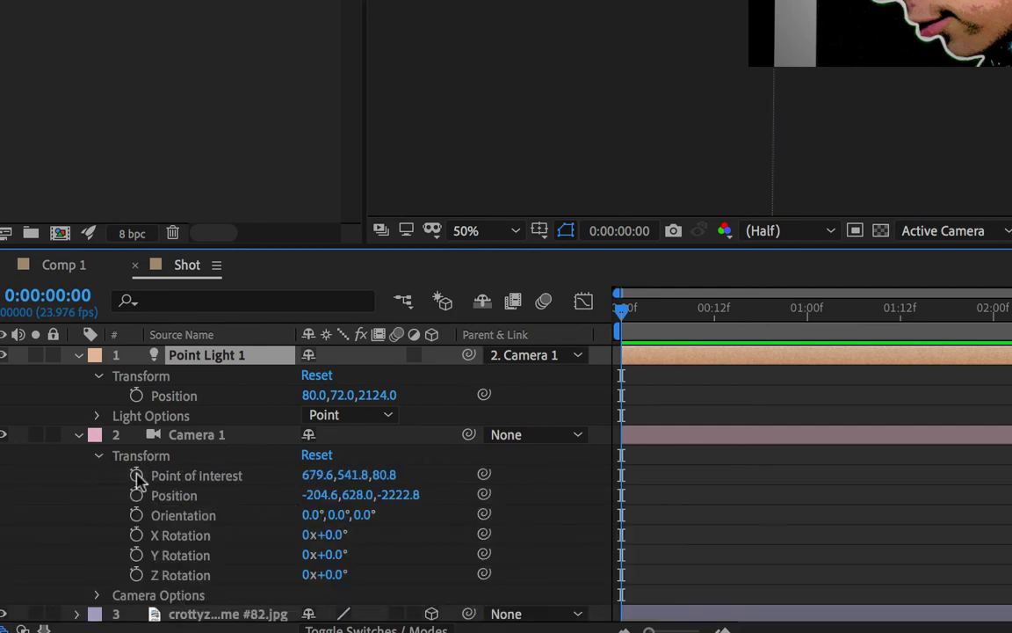
pyautogui.click(136, 475)
pyautogui.click(137, 494)
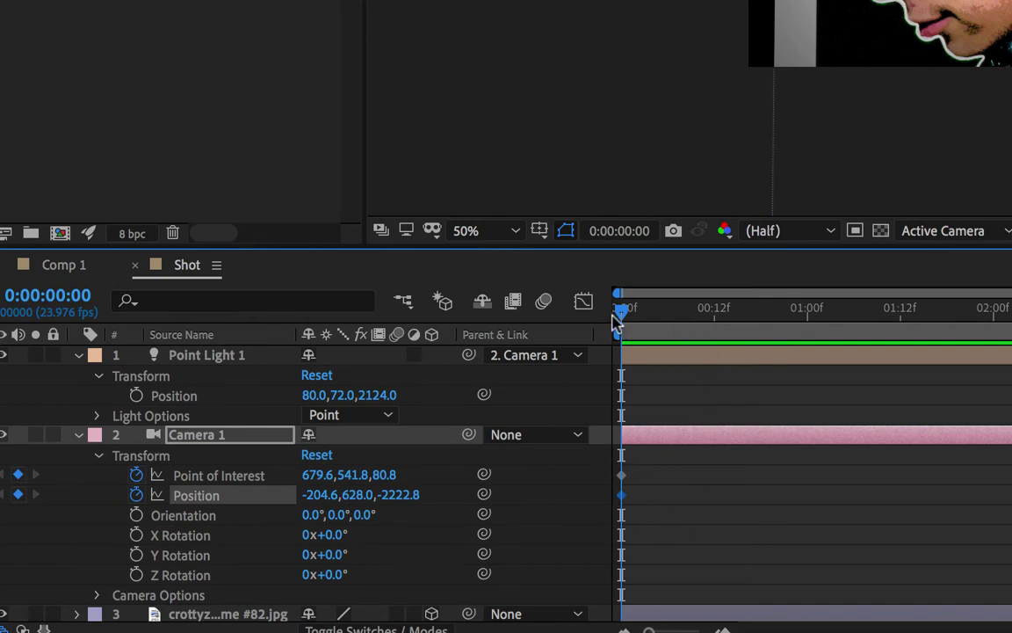
# - Shift Camera 1's Point of Interest and Position keyframes to 0:00:01:00
pyautogui.moveTo(617, 320); pyautogui.dragTo(548, 360)
pyautogui.moveTo(629, 350); pyautogui.dragTo(802, 361)
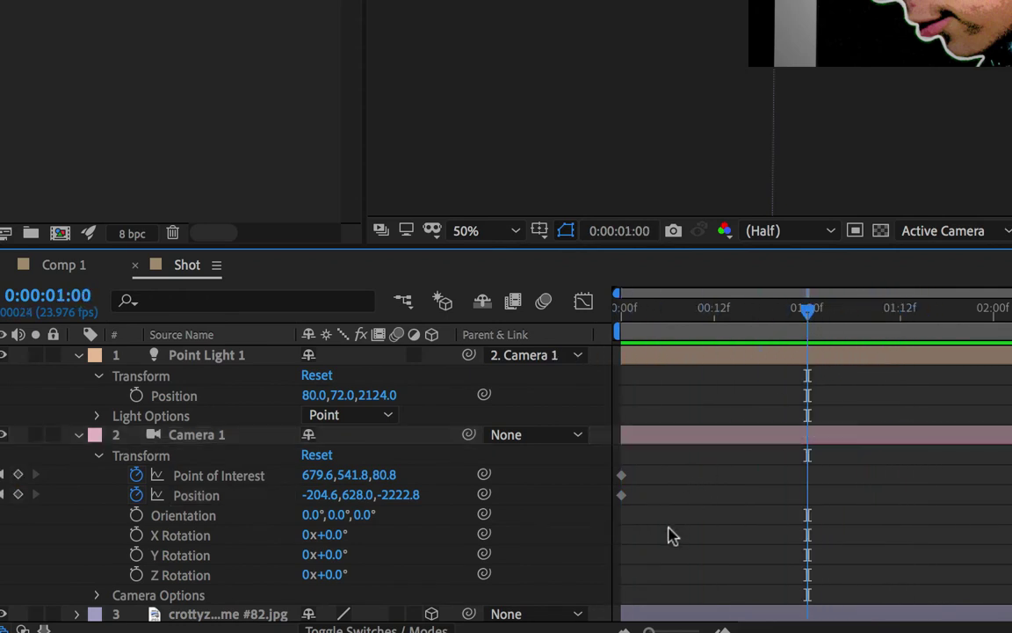
pyautogui.moveTo(671, 535); pyautogui.dragTo(808, 515)
pyautogui.moveTo(807, 325); pyautogui.dragTo(992, 395)
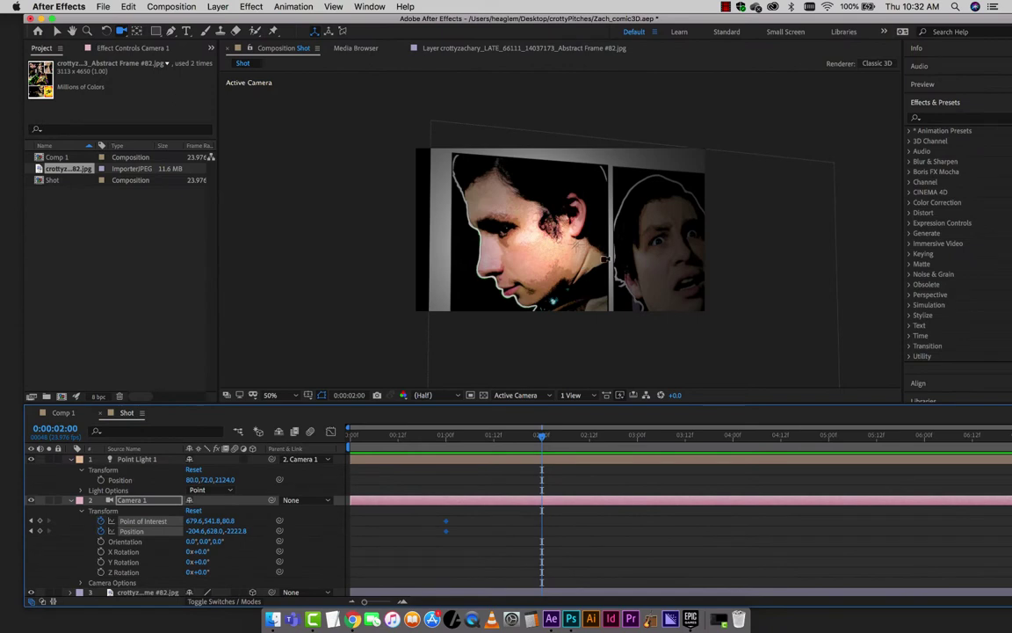
# - At 2:00, orbit Camera 1 to frame the middle panel and preview the move
pyautogui.moveTo(527, 229); pyautogui.dragTo(668, 235)
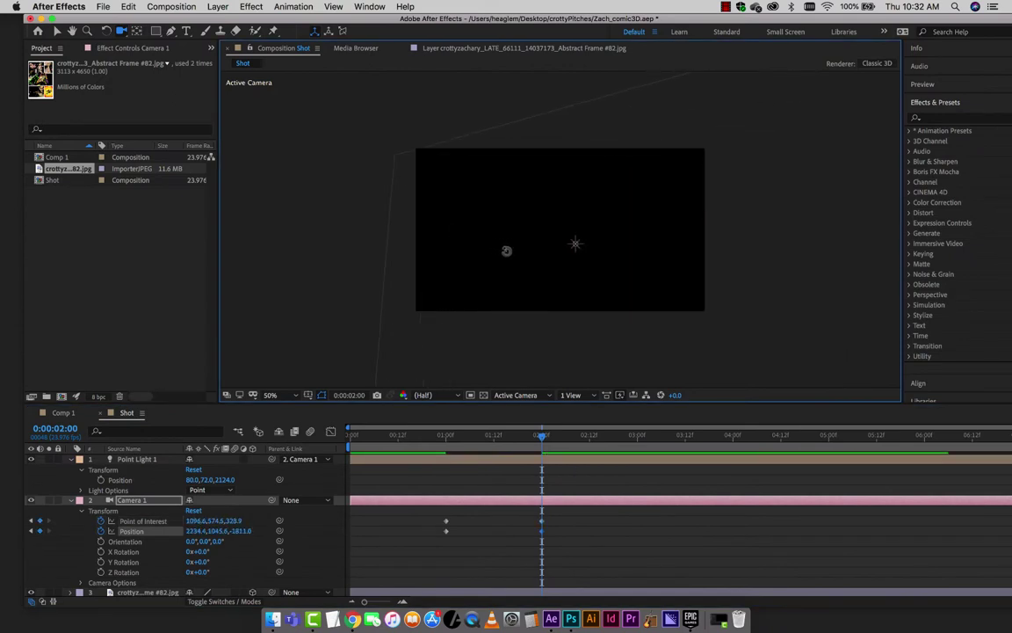
pyautogui.moveTo(506, 251); pyautogui.dragTo(570, 240)
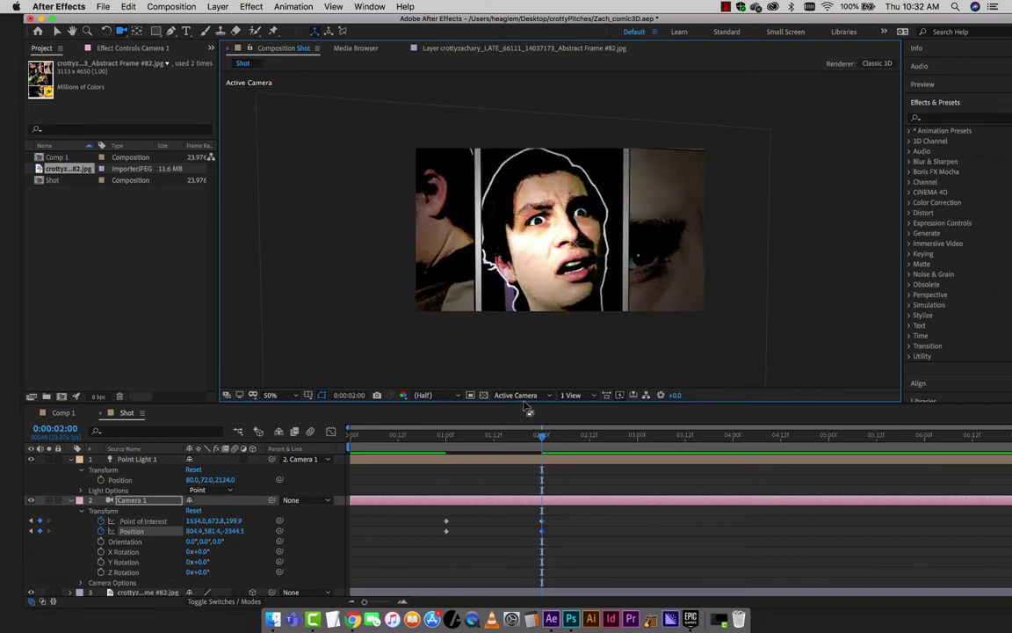
pyautogui.moveTo(517, 452); pyautogui.dragTo(555, 477)
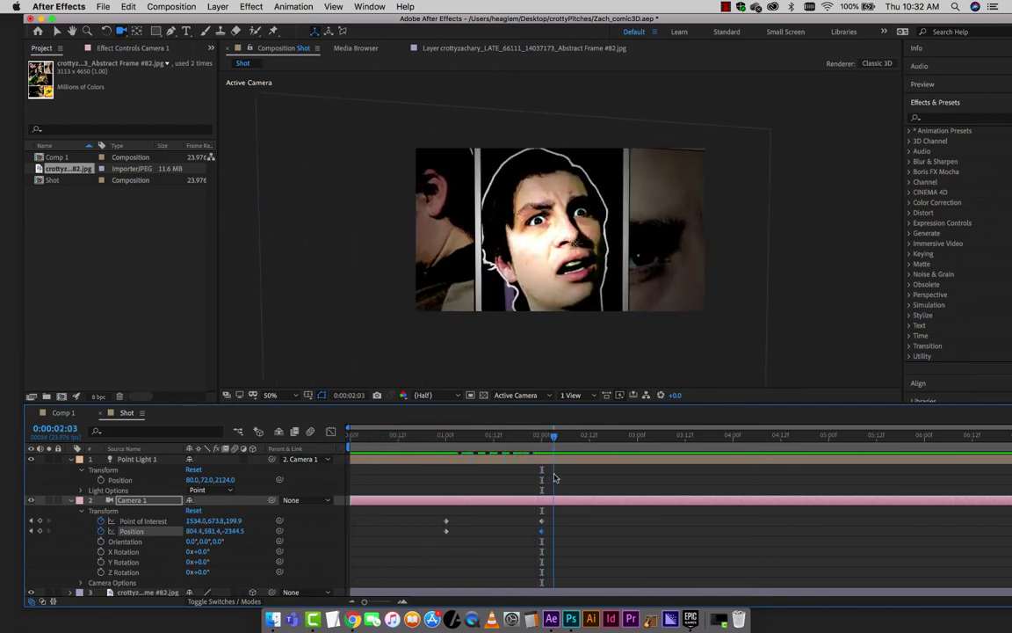
pyautogui.moveTo(557, 359)
pyautogui.mouseDown()
pyautogui.moveTo(569, 284)
pyautogui.moveTo(561, 286)
pyautogui.moveTo(587, 296)
pyautogui.moveTo(544, 343)
pyautogui.mouseUp()
pyautogui.press('space')
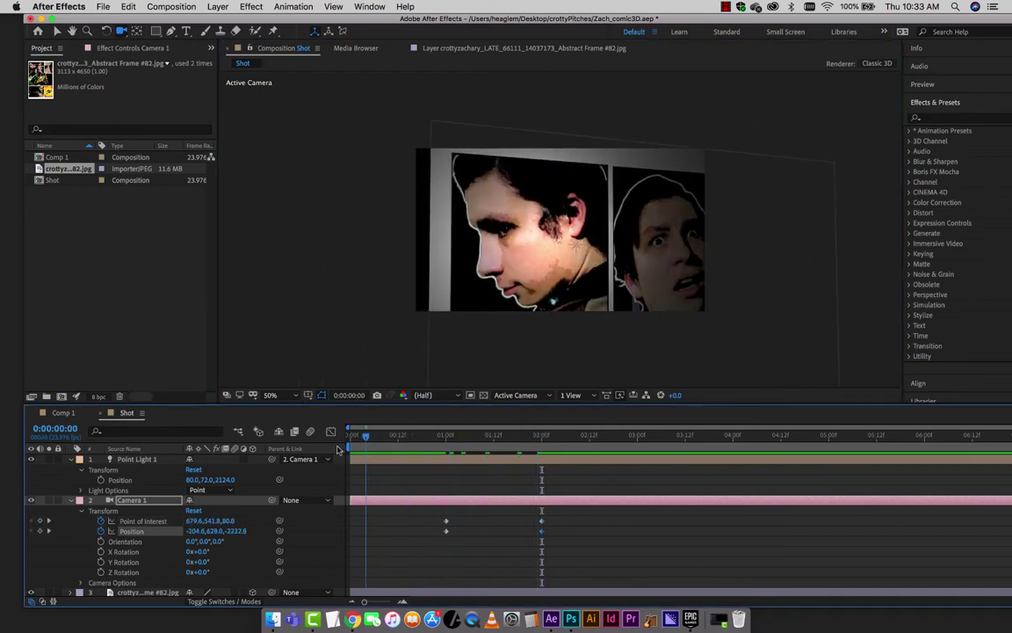
pyautogui.press('space')
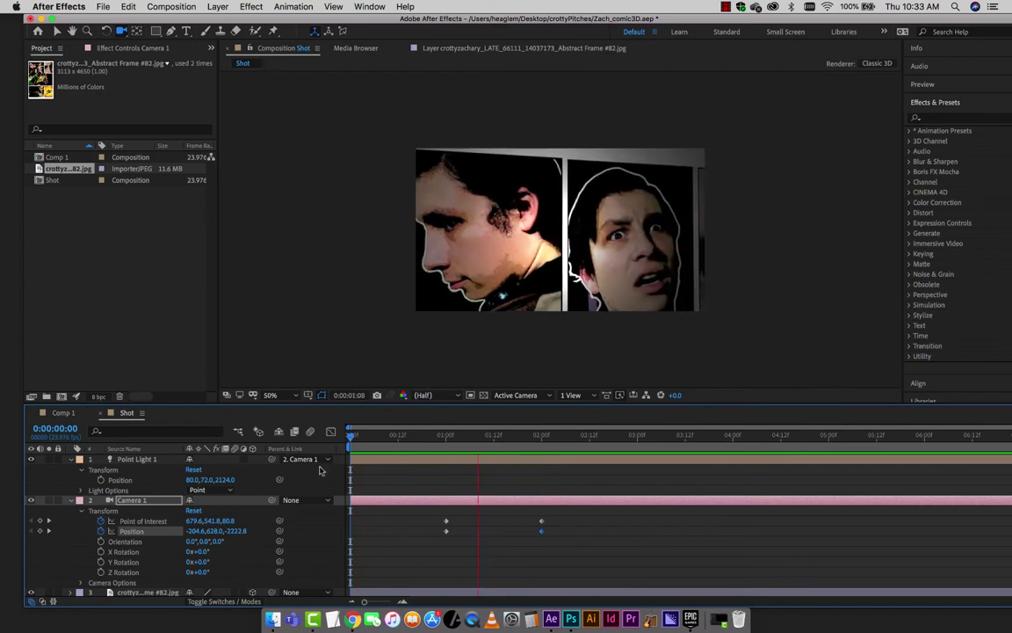
# - Drag the second camera keyframes earlier to about 1:11 and preview the faster move
pyautogui.moveTo(450, 434); pyautogui.dragTo(444, 436)
pyautogui.moveTo(586, 527); pyautogui.dragTo(556, 492)
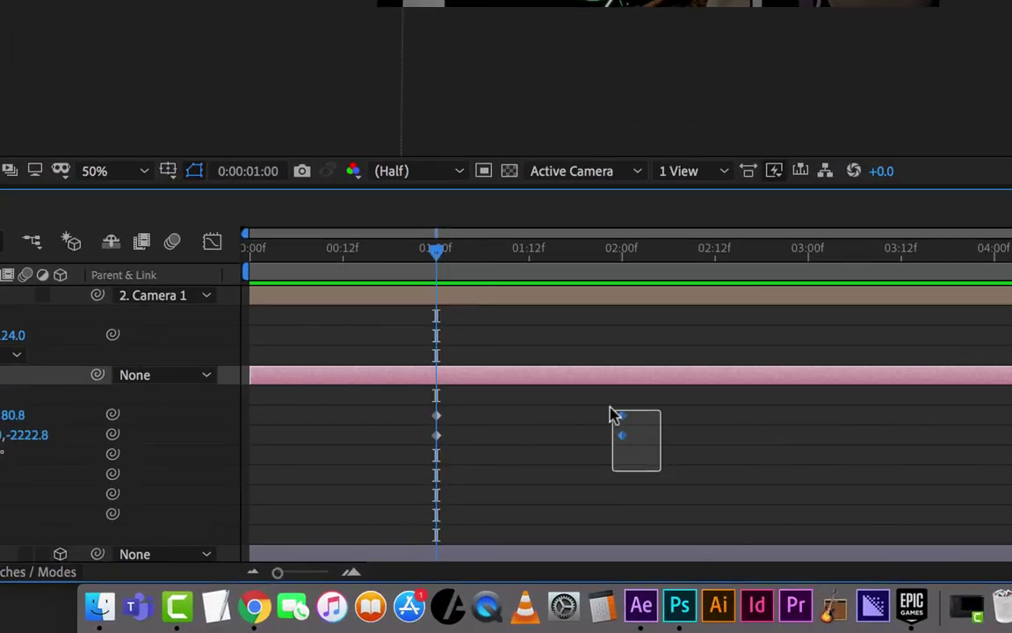
pyautogui.moveTo(622, 436); pyautogui.dragTo(520, 438)
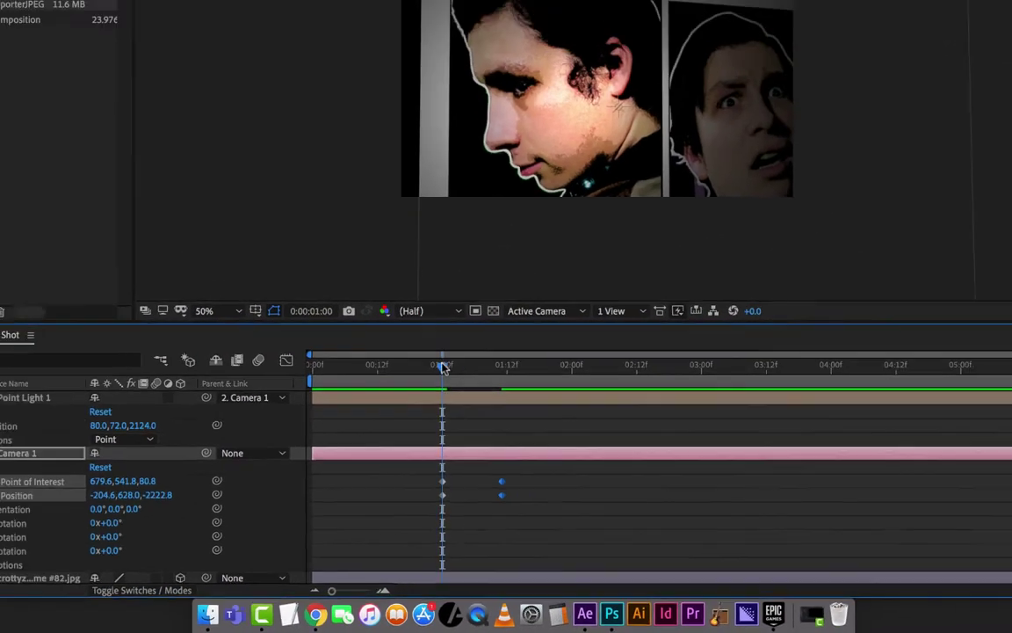
pyautogui.click(358, 249)
pyautogui.press('space')
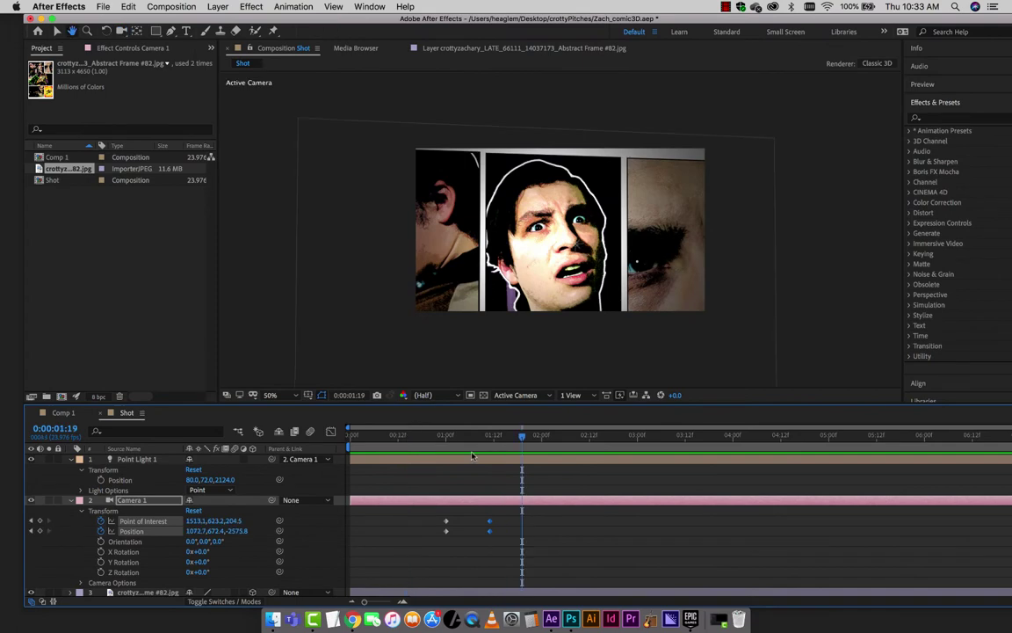
pyautogui.moveTo(449, 447); pyautogui.dragTo(444, 448)
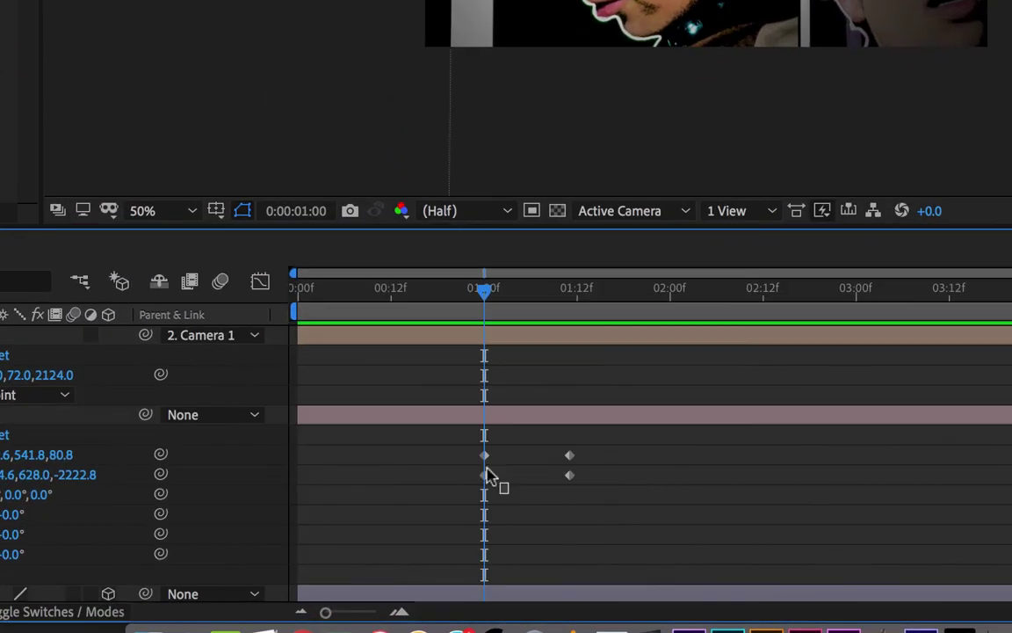
# - Apply Easy Ease In to Camera 1's 1:00 keyframes and preview the move
pyautogui.click(447, 533)
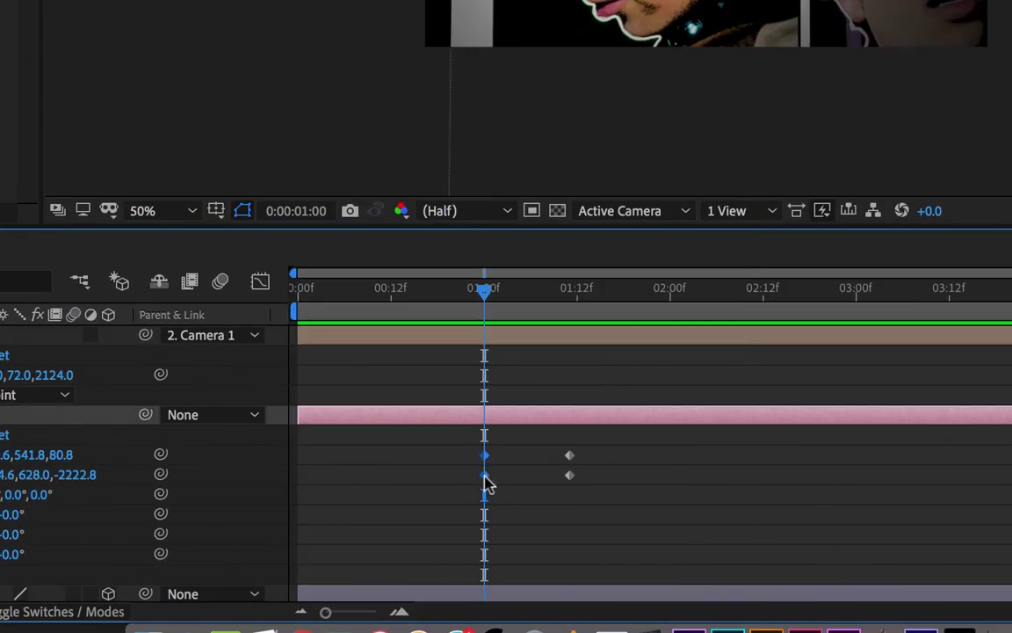
pyautogui.rightClick(484, 477)
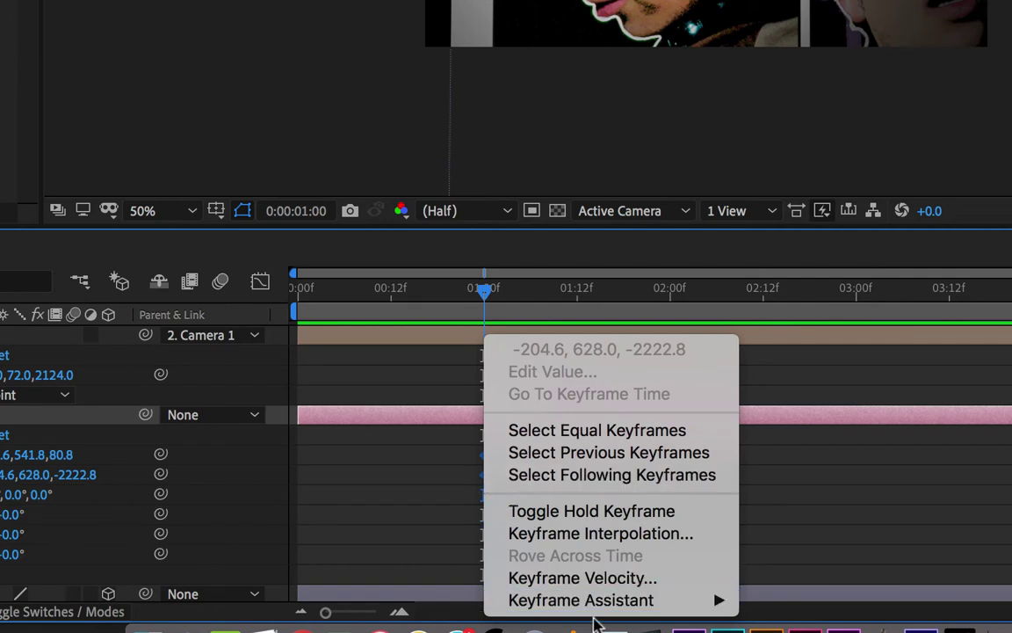
pyautogui.moveTo(647, 609)
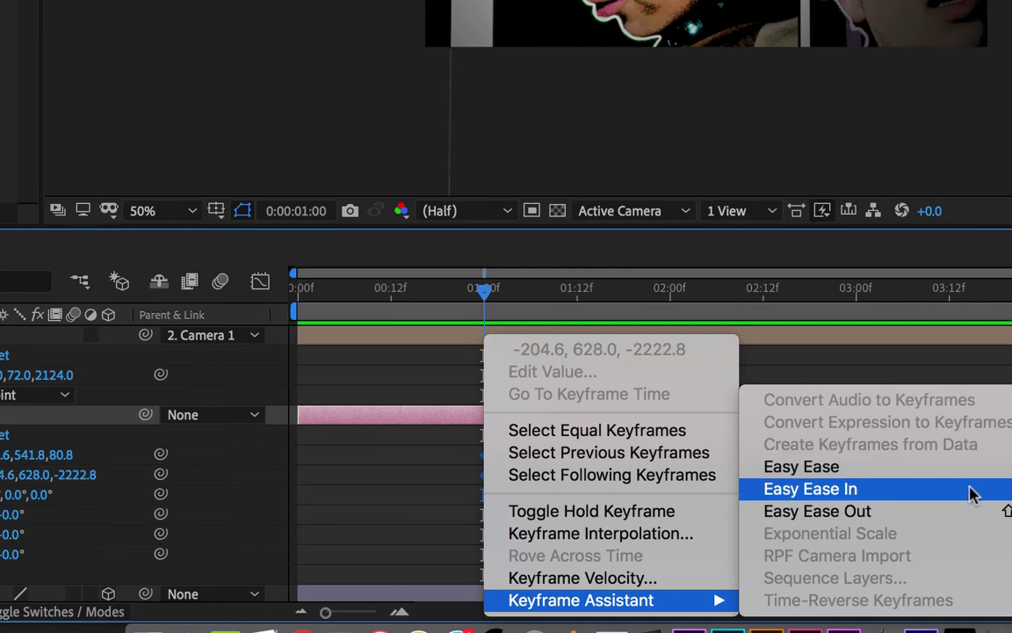
pyautogui.click(972, 488)
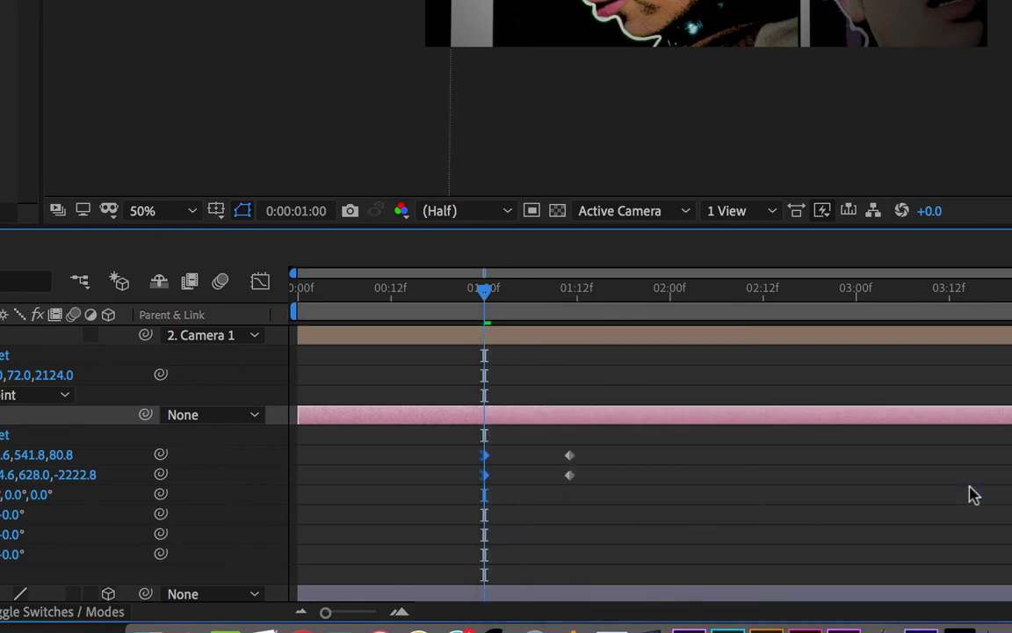
pyautogui.moveTo(489, 299); pyautogui.dragTo(388, 301)
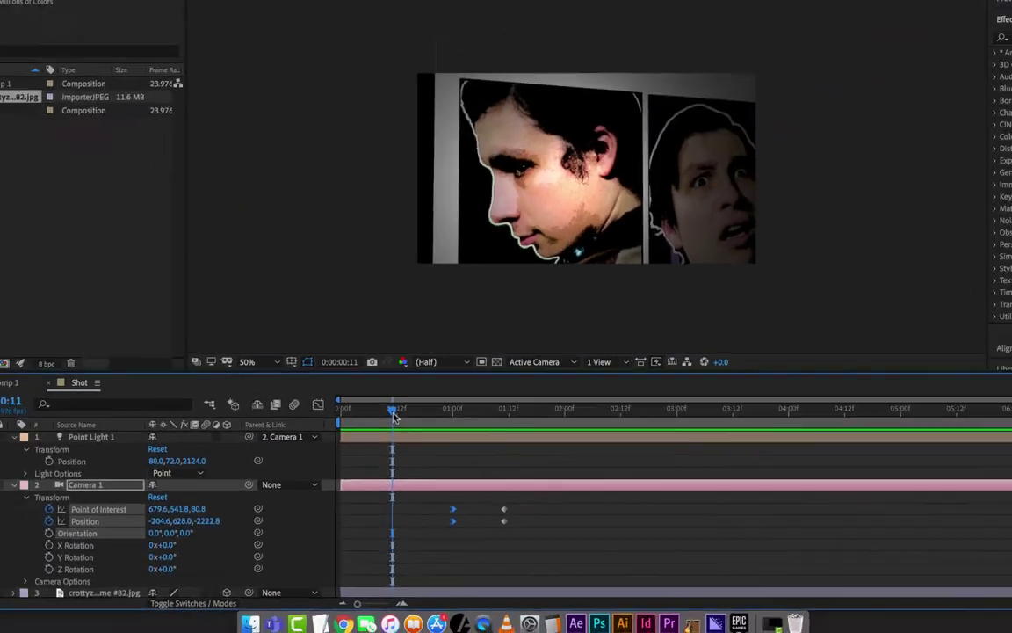
pyautogui.press('space')
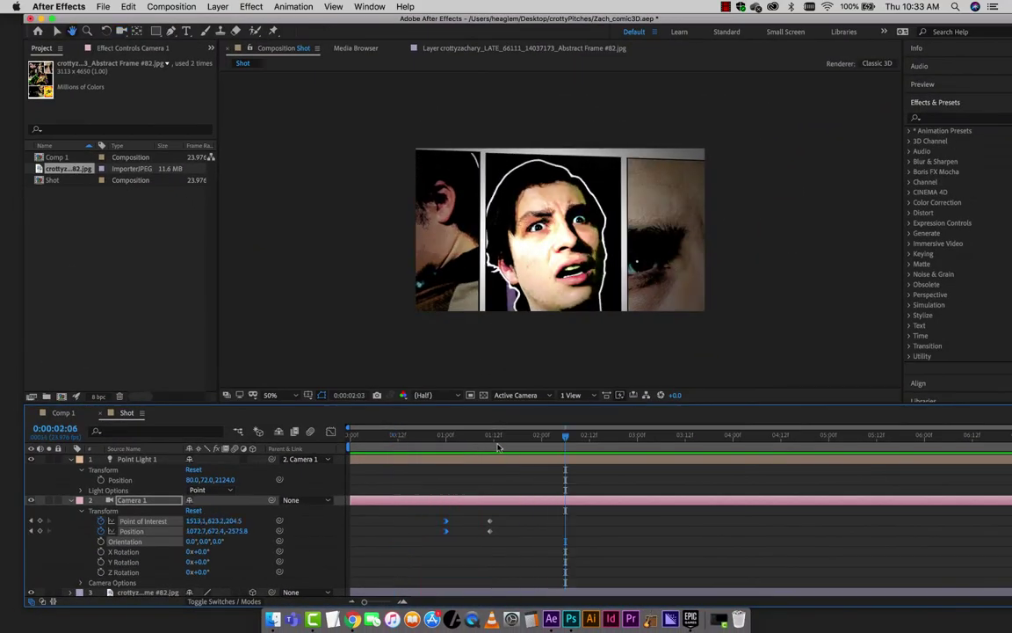
pyautogui.click(497, 446)
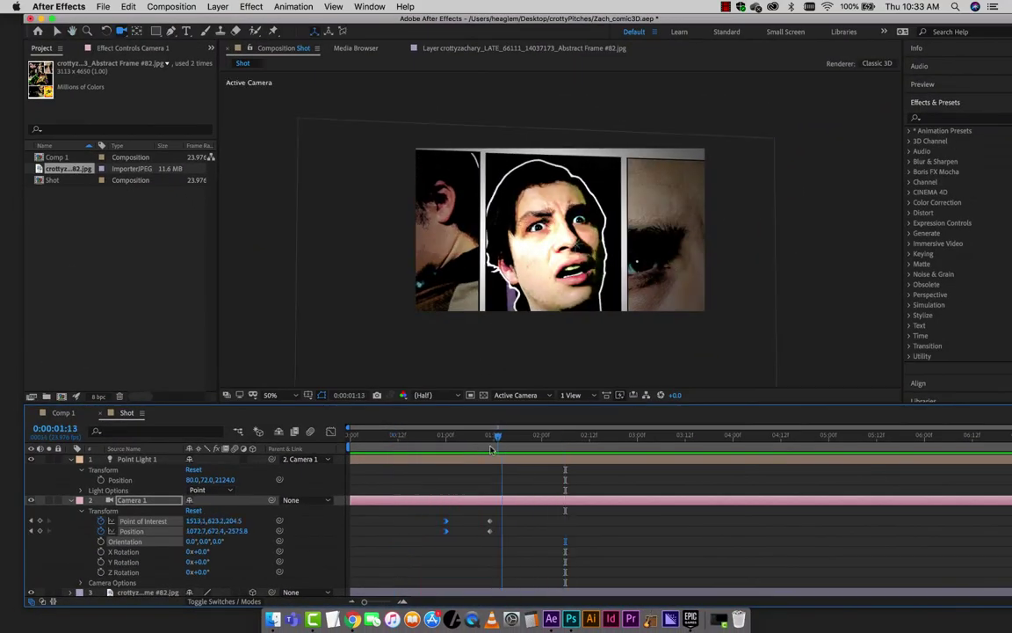
# - Apply Easy Ease In to the 1:11 camera keyframes and preview again
pyautogui.click(505, 518)
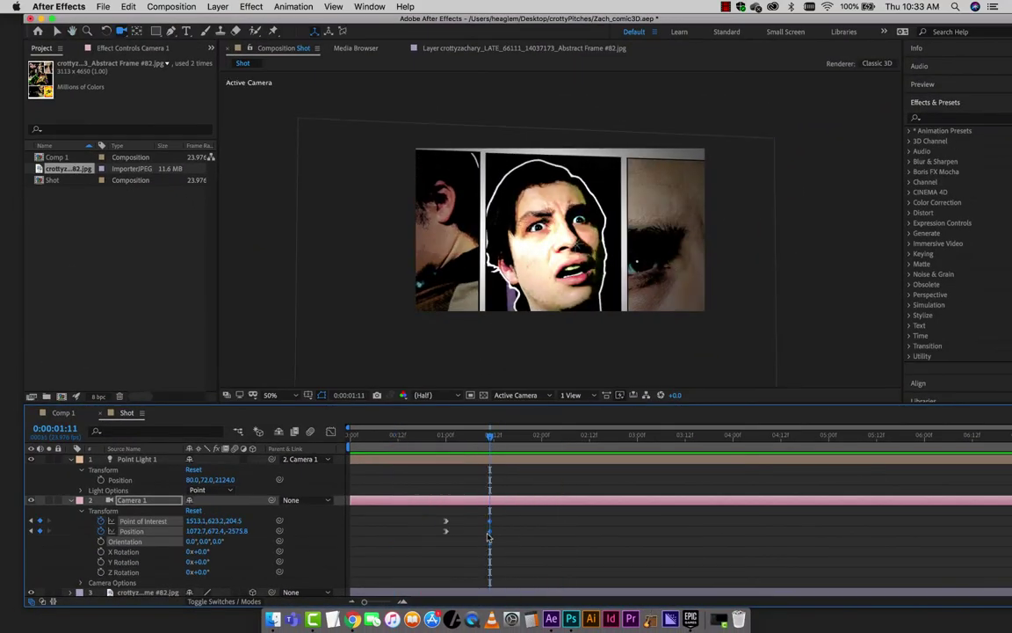
pyautogui.rightClick(489, 531)
pyautogui.moveTo(559, 597)
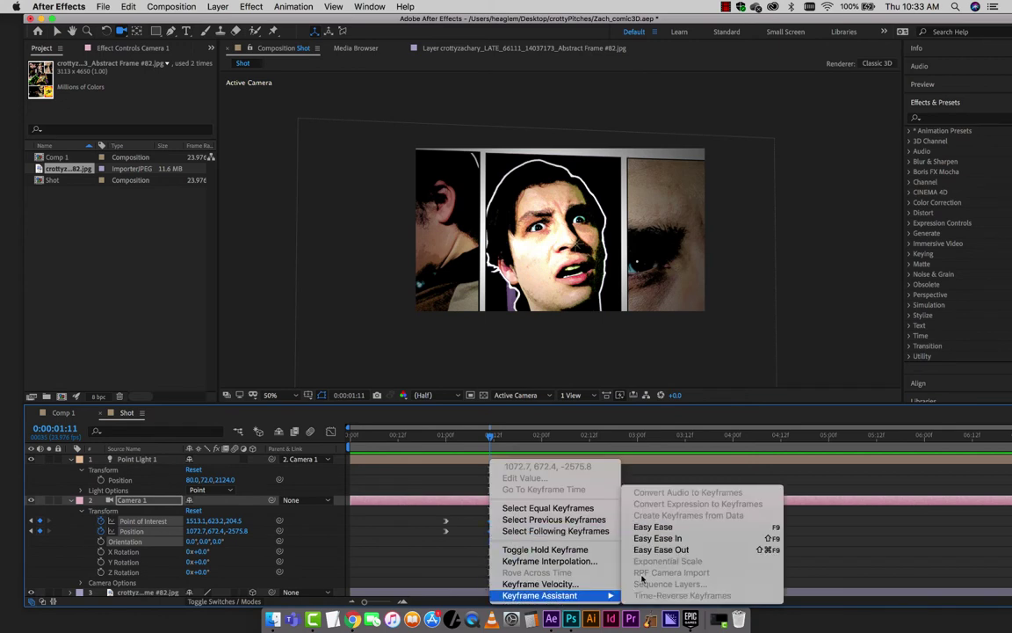
pyautogui.click(665, 542)
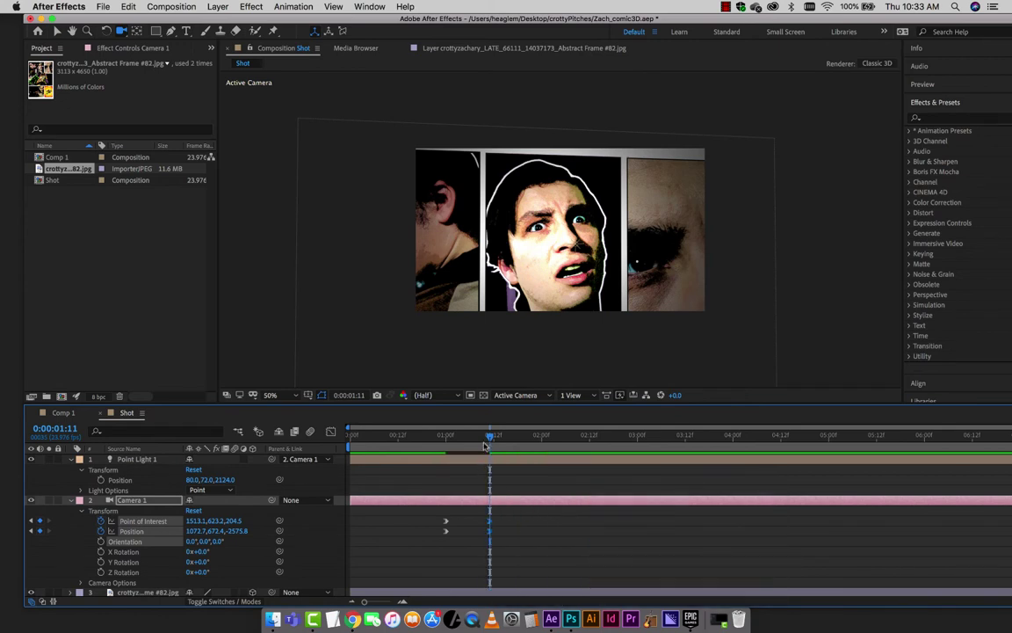
pyautogui.click(403, 448)
pyautogui.press('space')
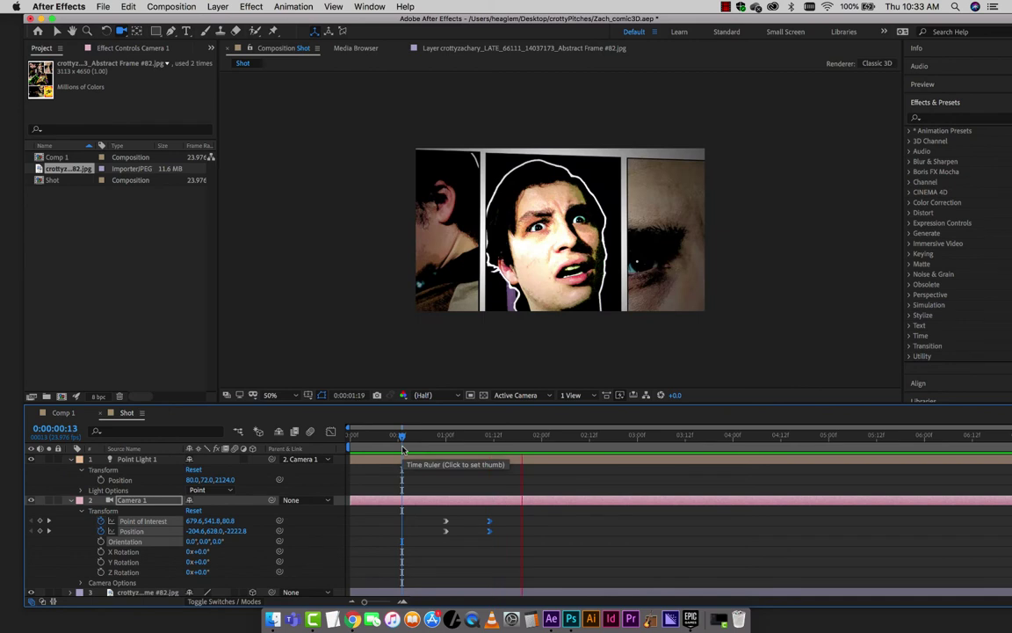
# - Add Easy Ease Out to the 1:00 keyframes and preview the softened pan
pyautogui.rightClick(445, 531)
pyautogui.moveTo(521, 595)
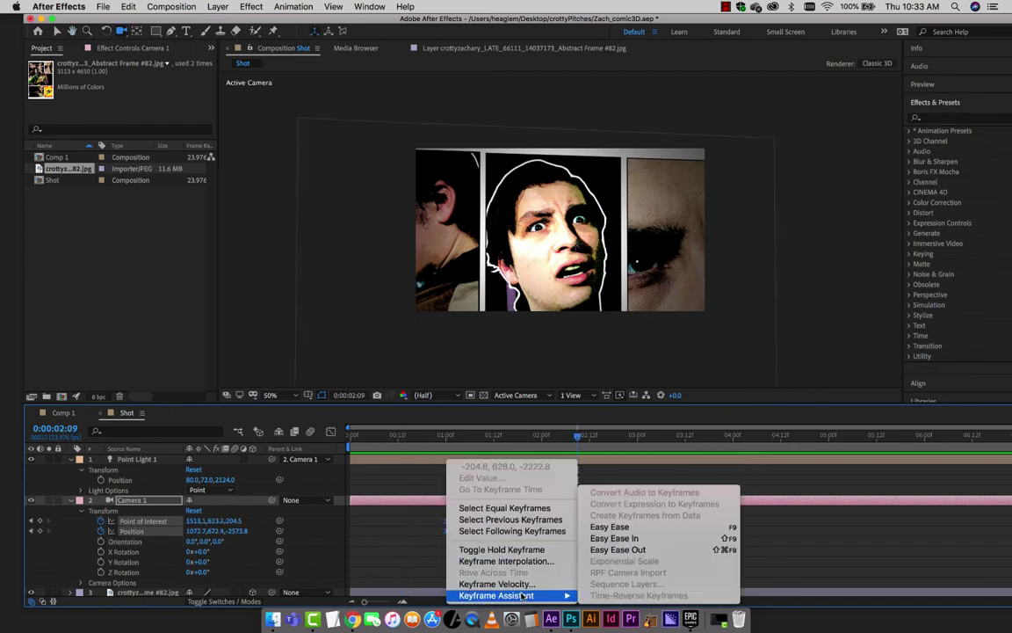
pyautogui.click(617, 549)
pyautogui.click(430, 438)
pyautogui.press('space')
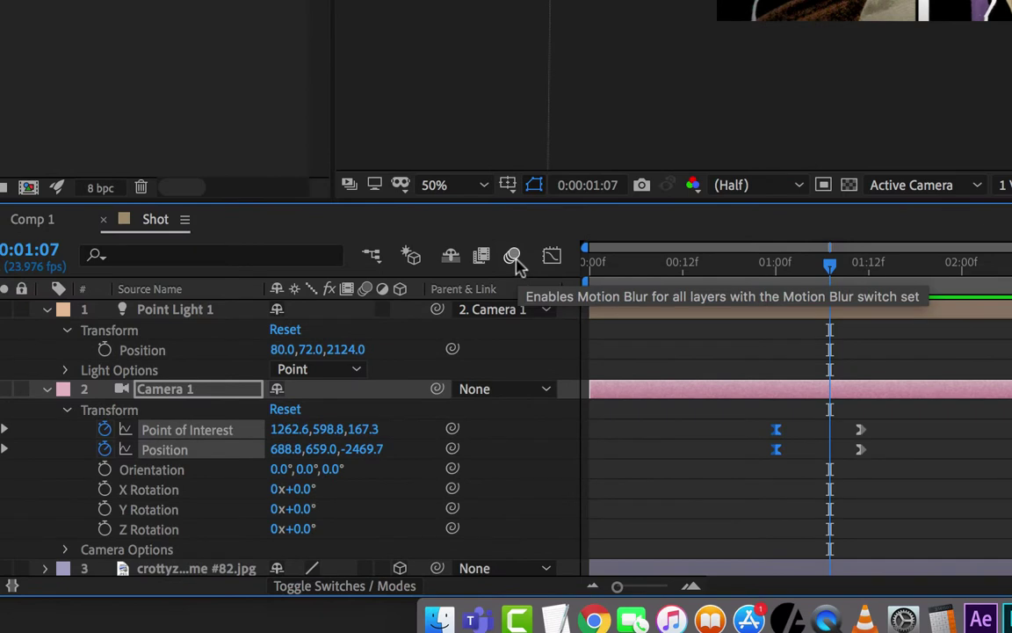
# - Enable motion blur for the composition and the comic page image layer
pyautogui.click(513, 256)
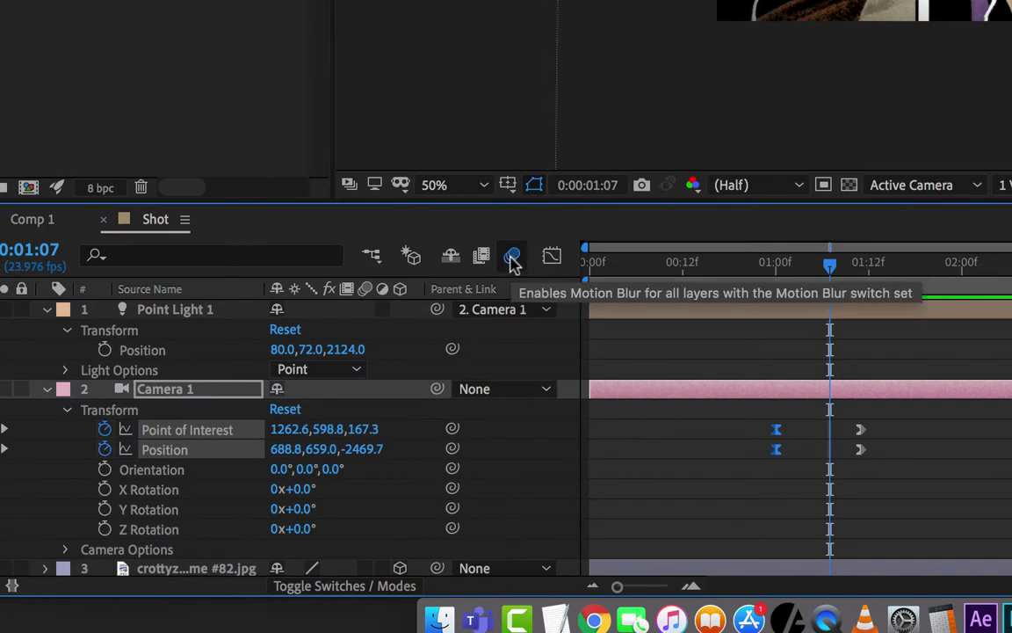
pyautogui.click(358, 586)
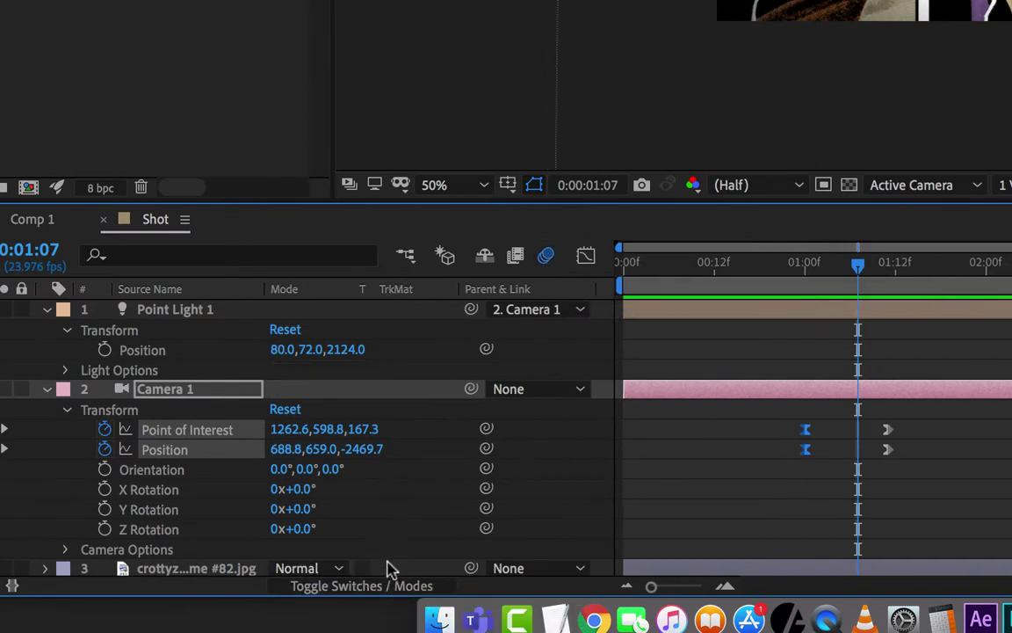
pyautogui.click(388, 587)
pyautogui.click(47, 388)
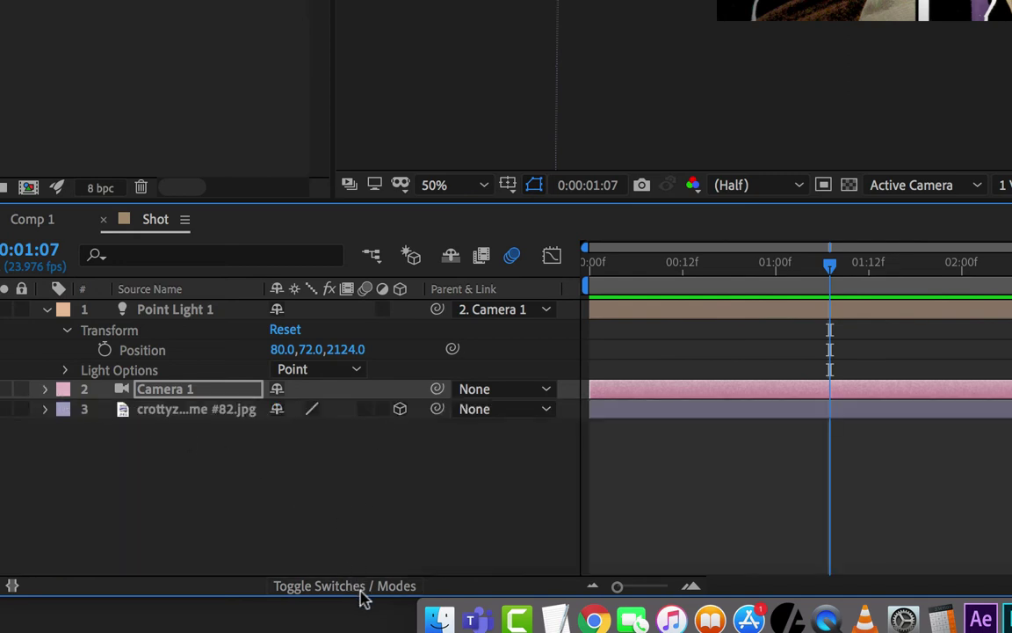
pyautogui.click(201, 410)
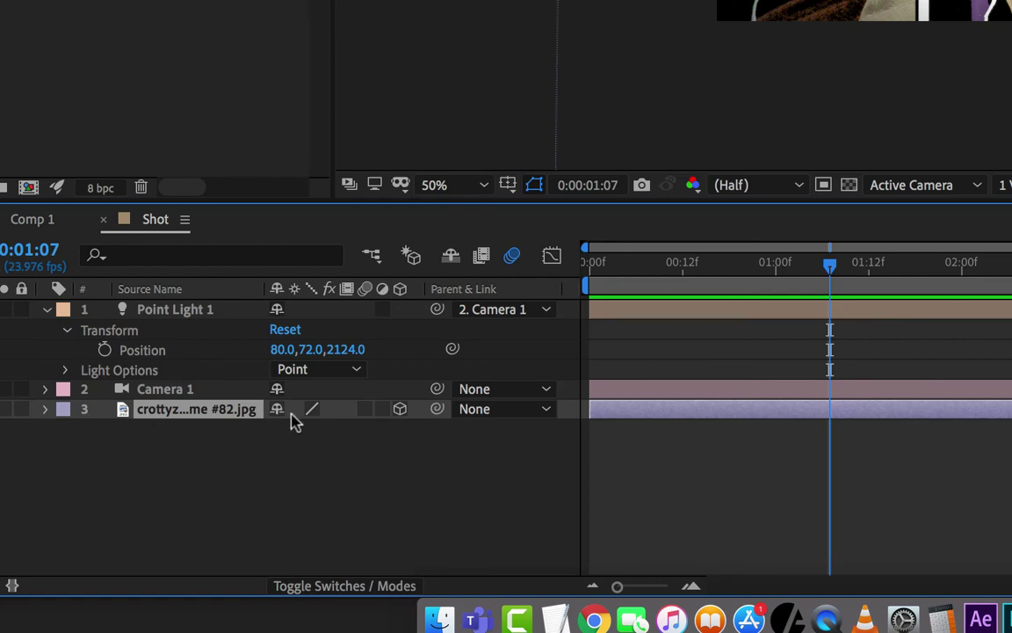
pyautogui.click(364, 409)
pyautogui.moveTo(817, 286); pyautogui.dragTo(859, 290)
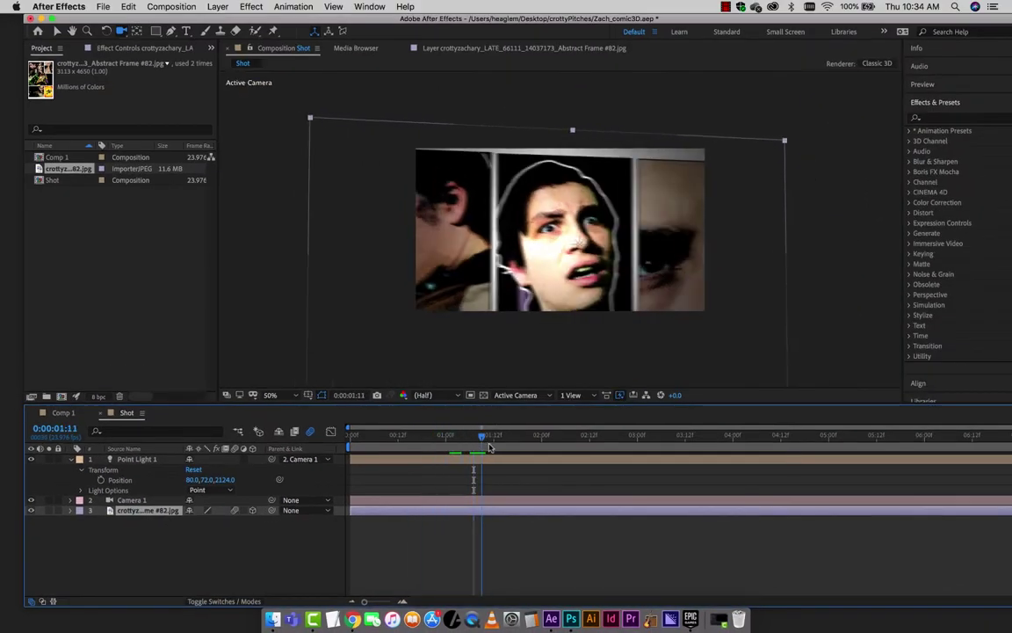
# - Select Camera 1 and reveal its keyframed properties with U
pyautogui.moveTo(489, 448); pyautogui.dragTo(500, 448)
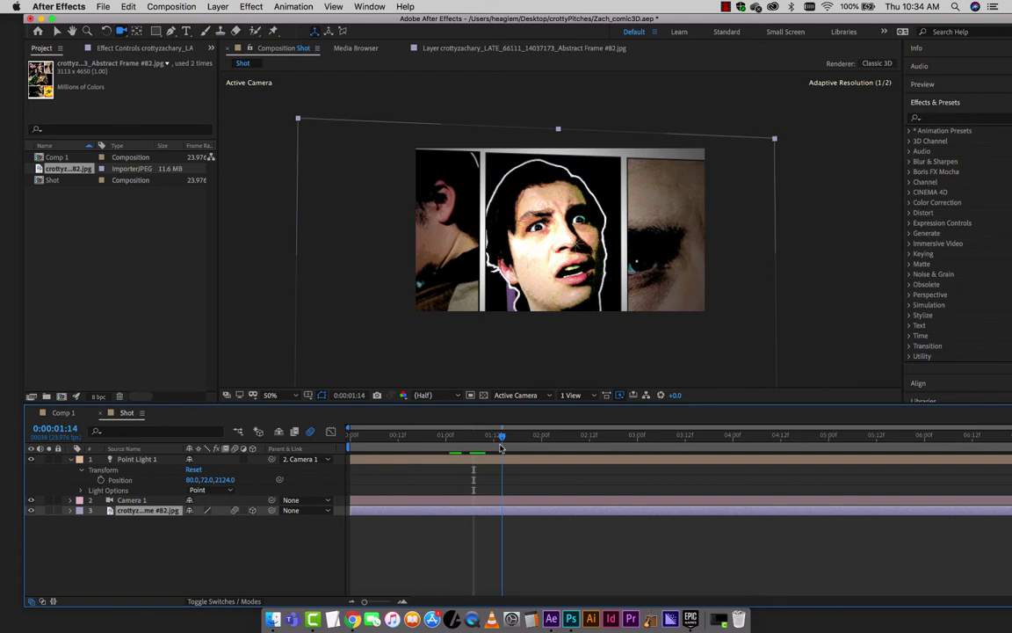
pyautogui.click(154, 500)
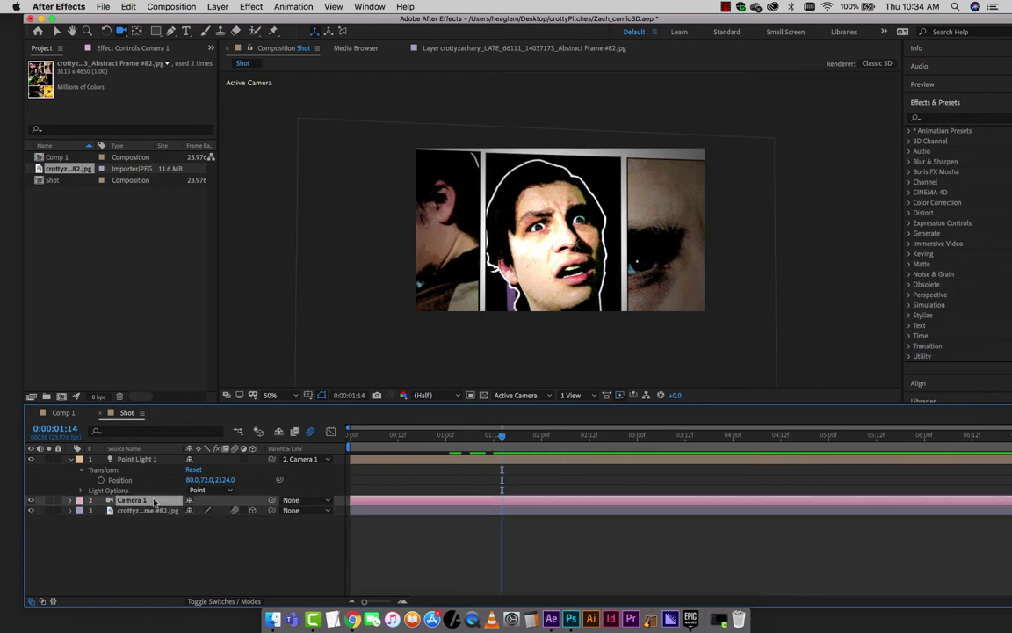
pyautogui.press('u')
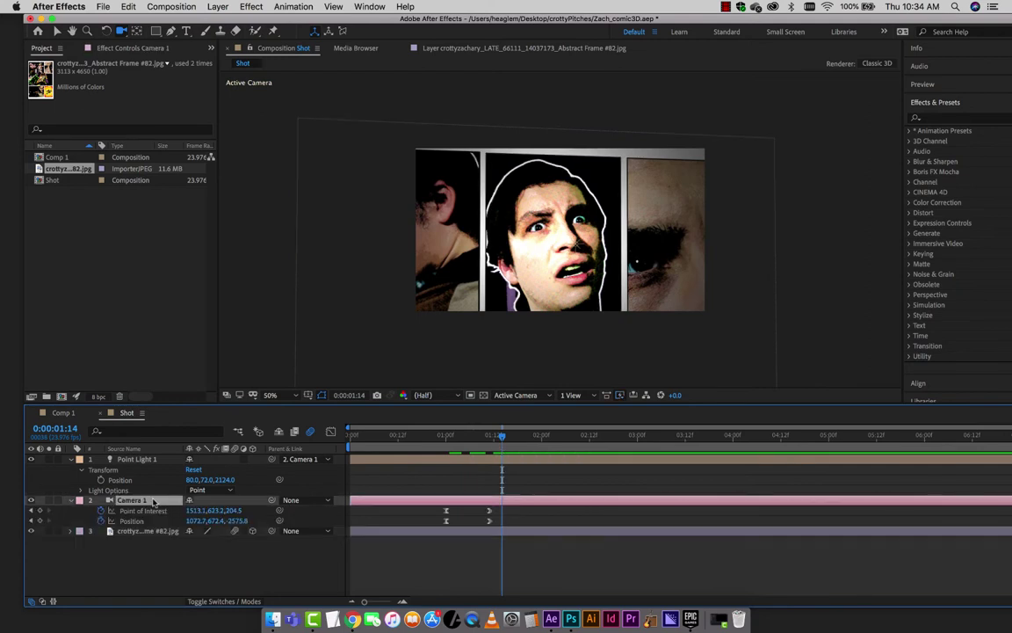
pyautogui.moveTo(480, 438); pyautogui.dragTo(429, 448)
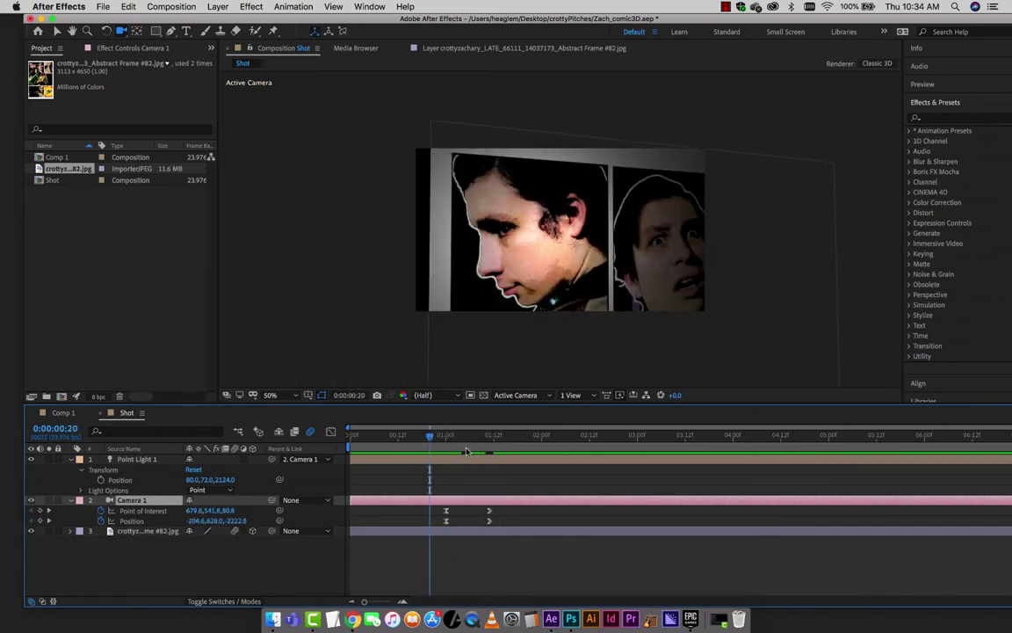
# - Add hold keyframes for Point of Interest and Position at 2:05
pyautogui.moveTo(466, 451); pyautogui.dragTo(552, 459)
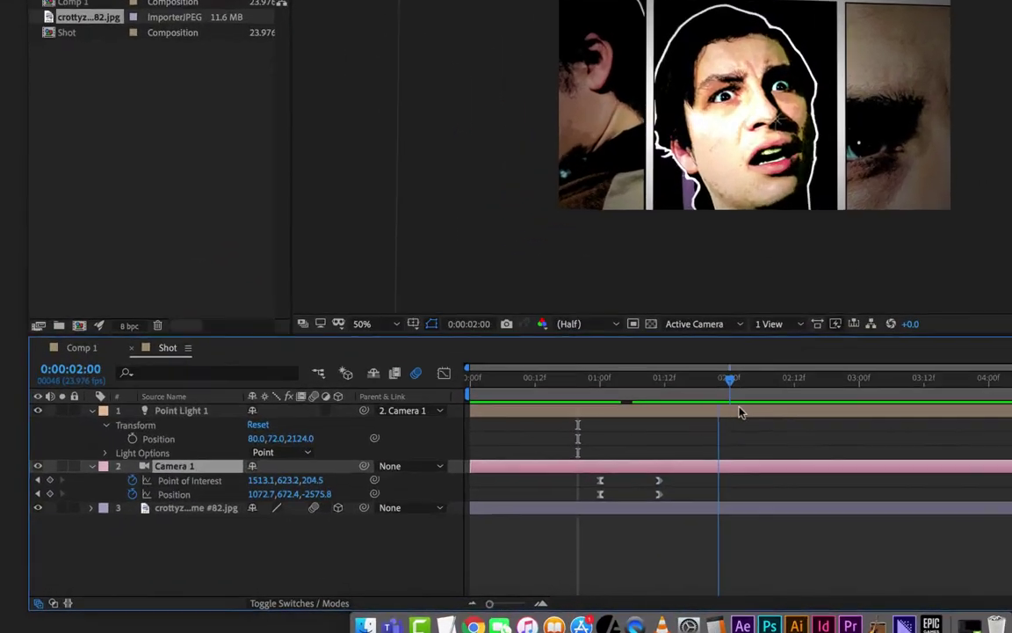
pyautogui.moveTo(740, 412); pyautogui.dragTo(756, 412)
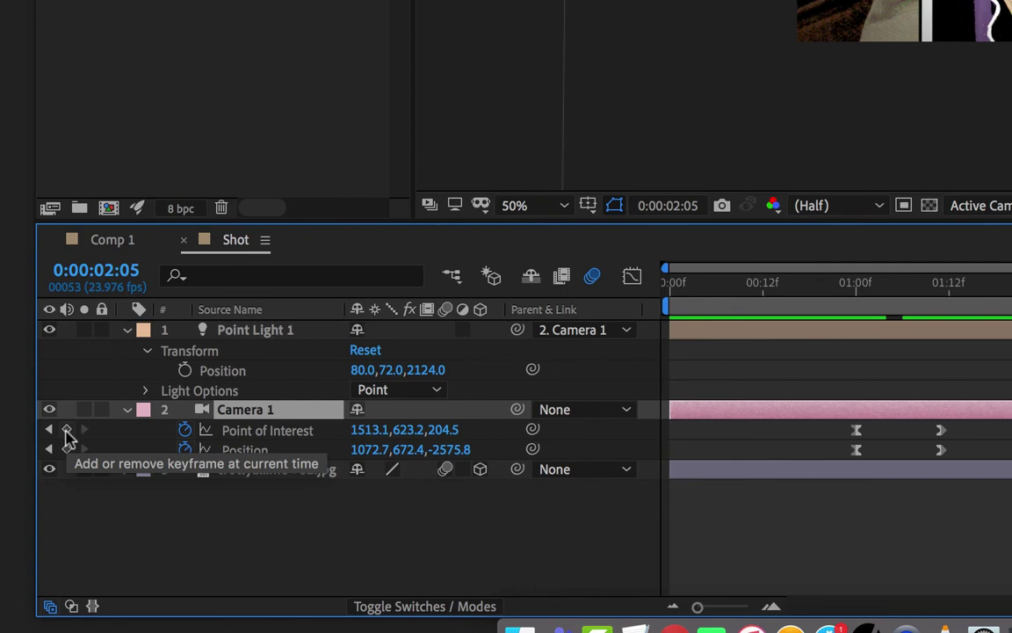
pyautogui.click(67, 430)
pyautogui.click(67, 449)
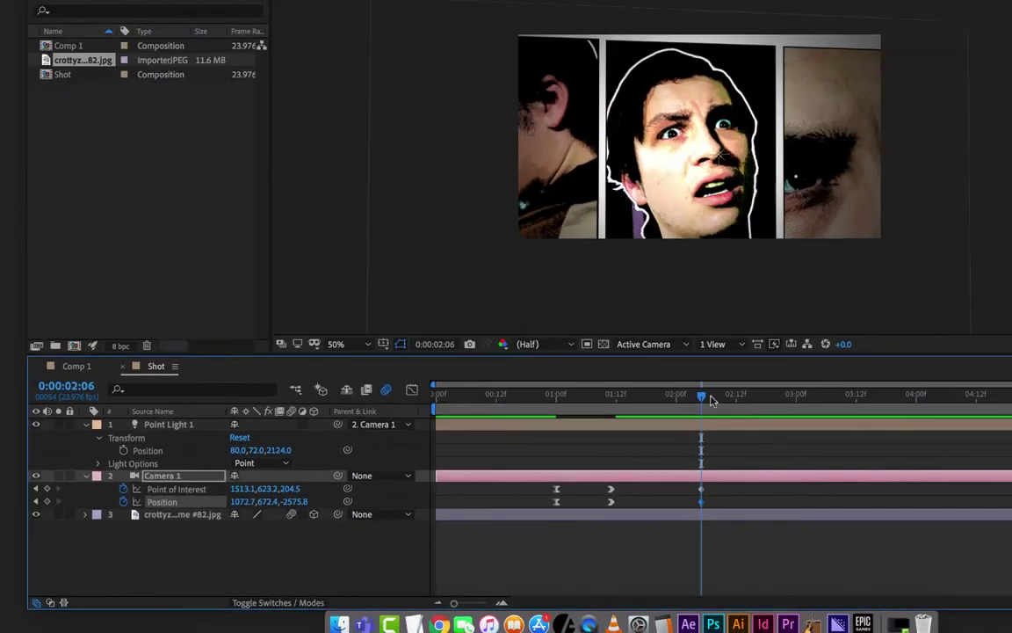
# - At 2:15, orbit the camera onto the eye close-up panel and scrub back to review
pyautogui.moveTo(1011, 313); pyautogui.dragTo(1011, 313)
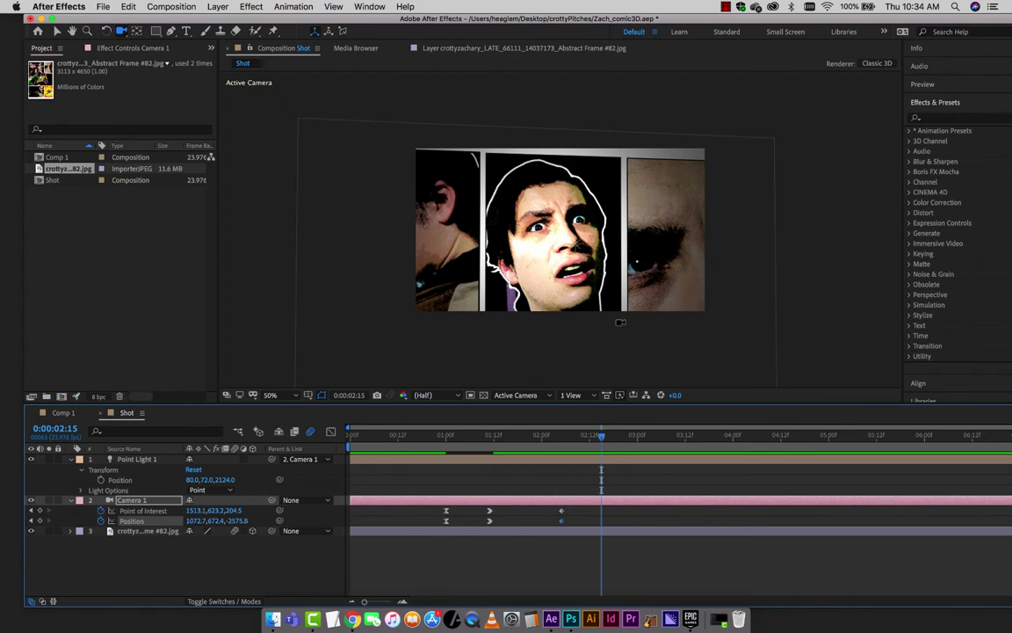
pyautogui.moveTo(622, 247); pyautogui.dragTo(572, 293)
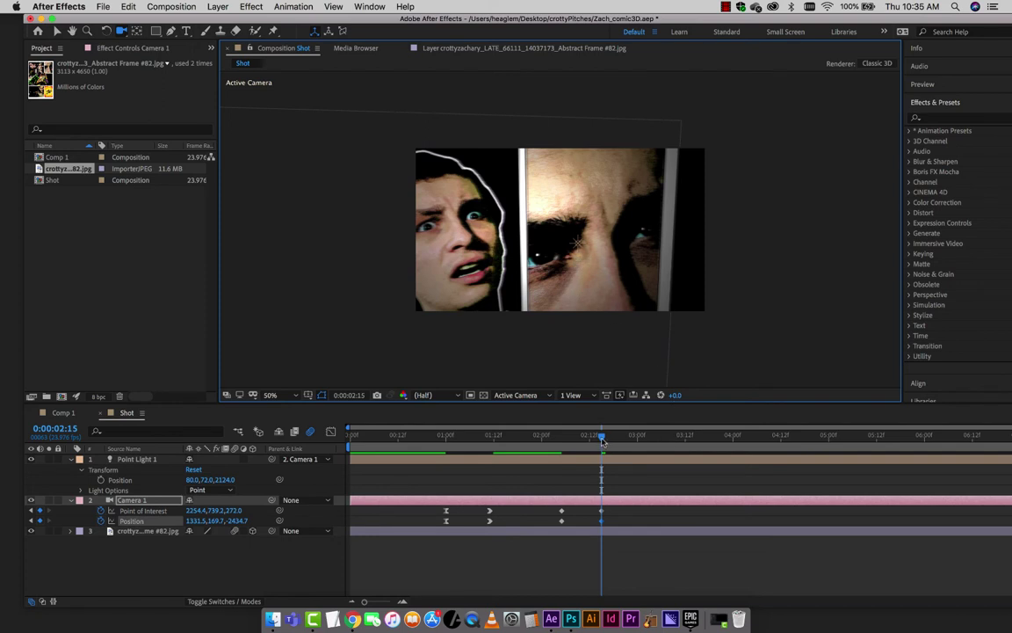
pyautogui.moveTo(603, 438); pyautogui.dragTo(351, 437)
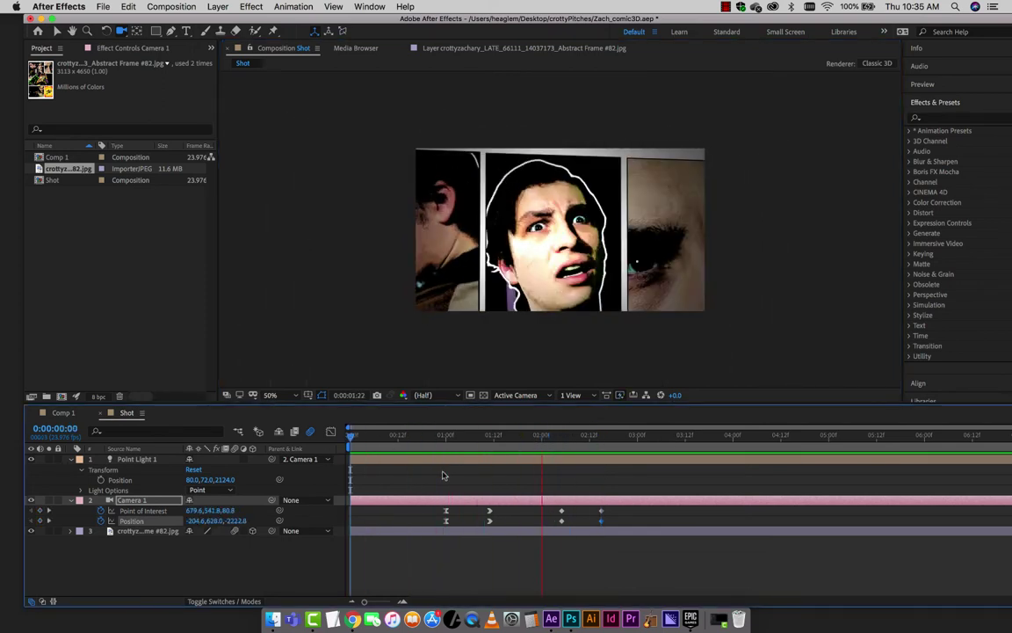
# - Apply Easy Ease Out to the 2:05 camera keyframes
pyautogui.press('space')
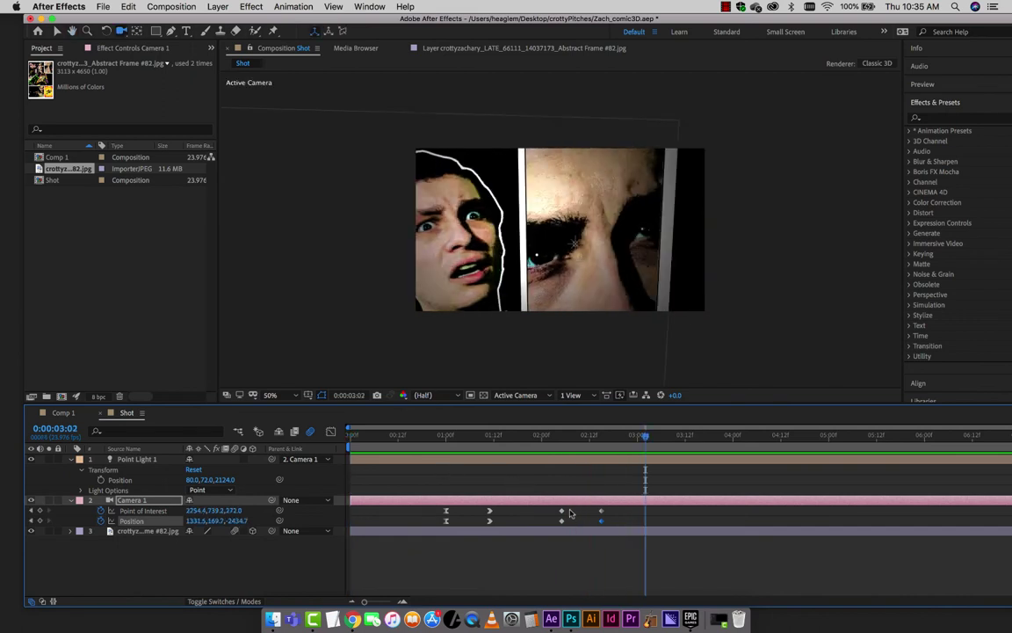
pyautogui.rightClick(562, 520)
pyautogui.moveTo(626, 601)
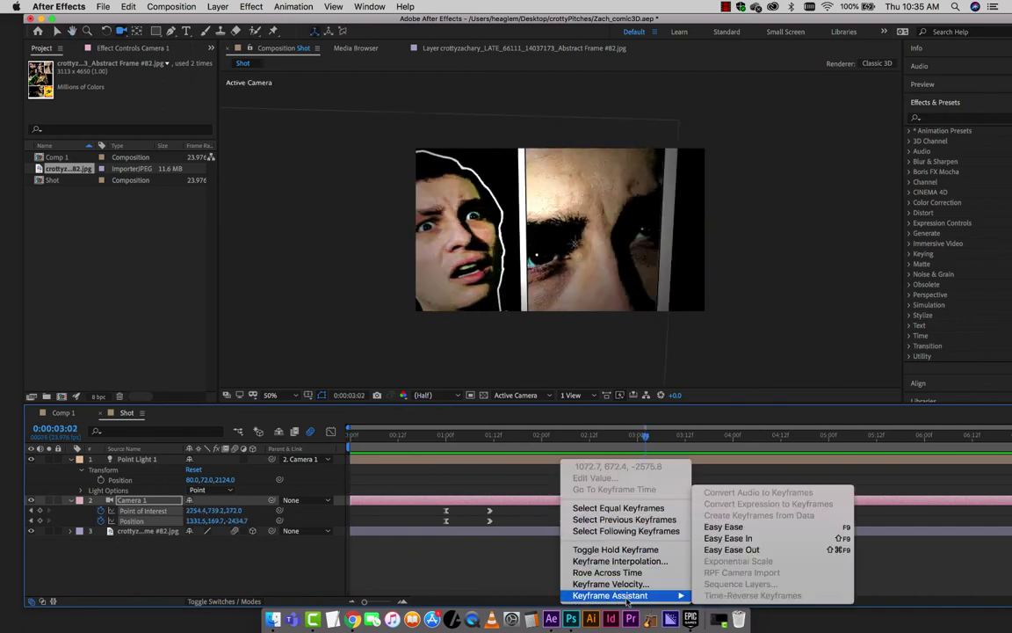
pyautogui.click(727, 538)
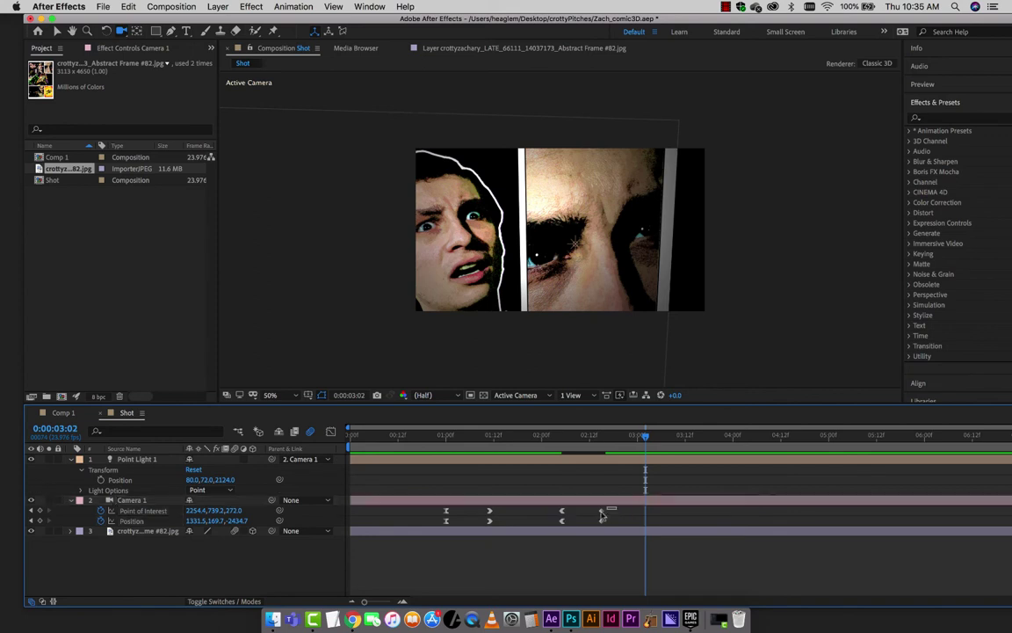
# - Apply Easy Ease In to the 2:15 keyframes and preview from the start
pyautogui.click(602, 516)
pyautogui.rightClick(602, 517)
pyautogui.moveTo(686, 598)
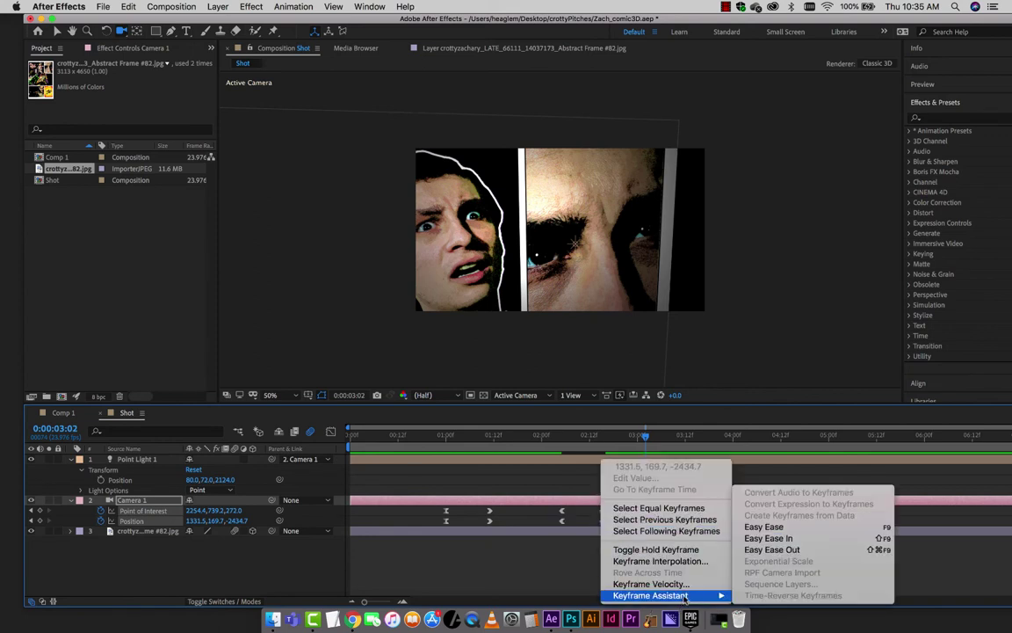
pyautogui.click(768, 537)
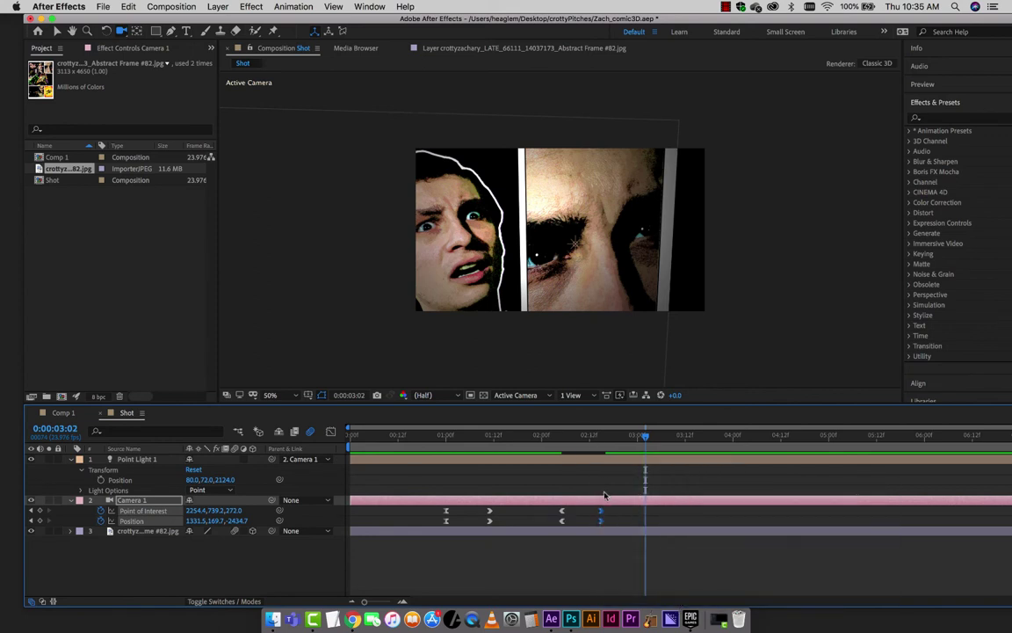
pyautogui.press('Home')
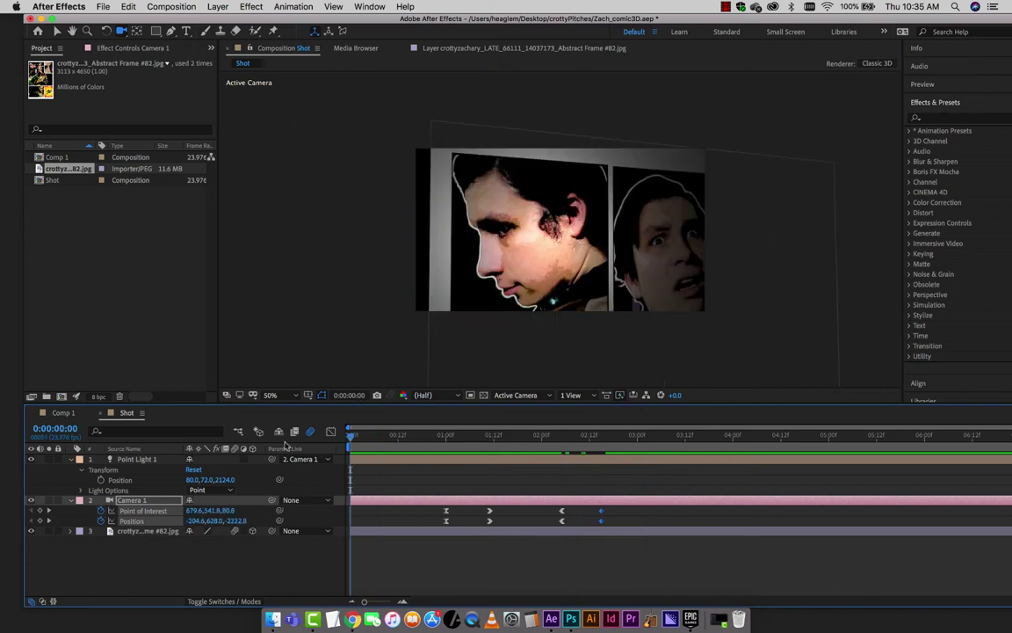
pyautogui.press('space')
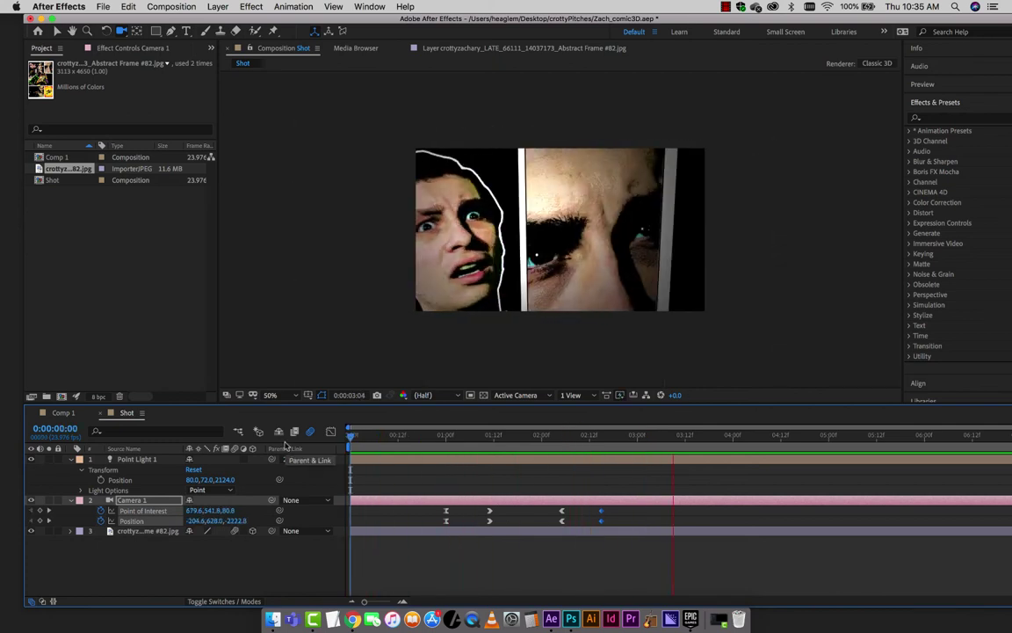
pyautogui.moveTo(585, 435); pyautogui.dragTo(681, 467)
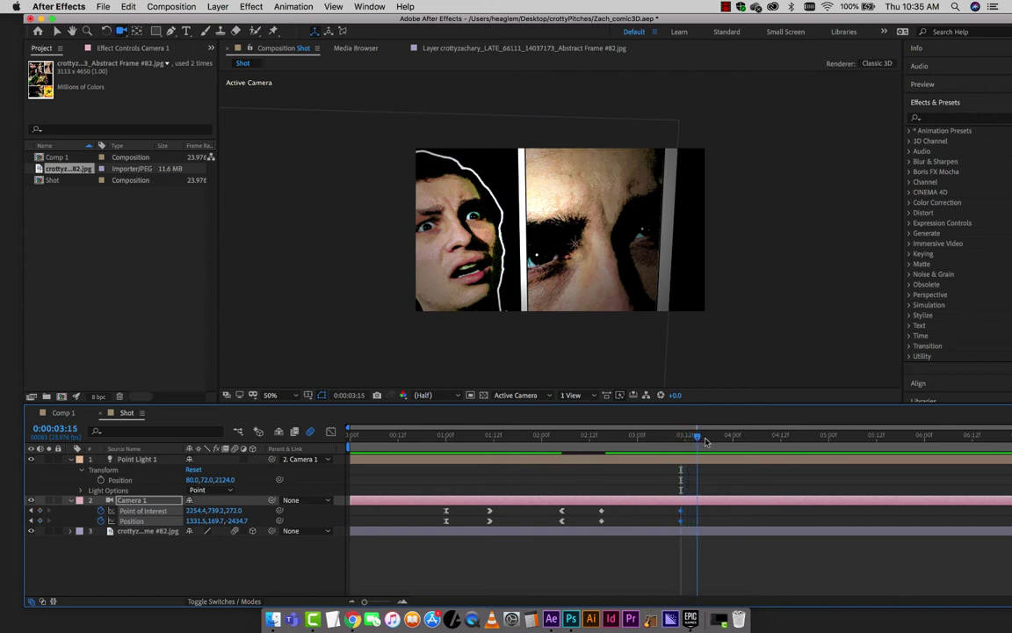
# - At 3:22, orbit onto the silhouette panel, Easy Ease Out the previous keyframes, and preview
pyautogui.moveTo(682, 436); pyautogui.dragTo(722, 436)
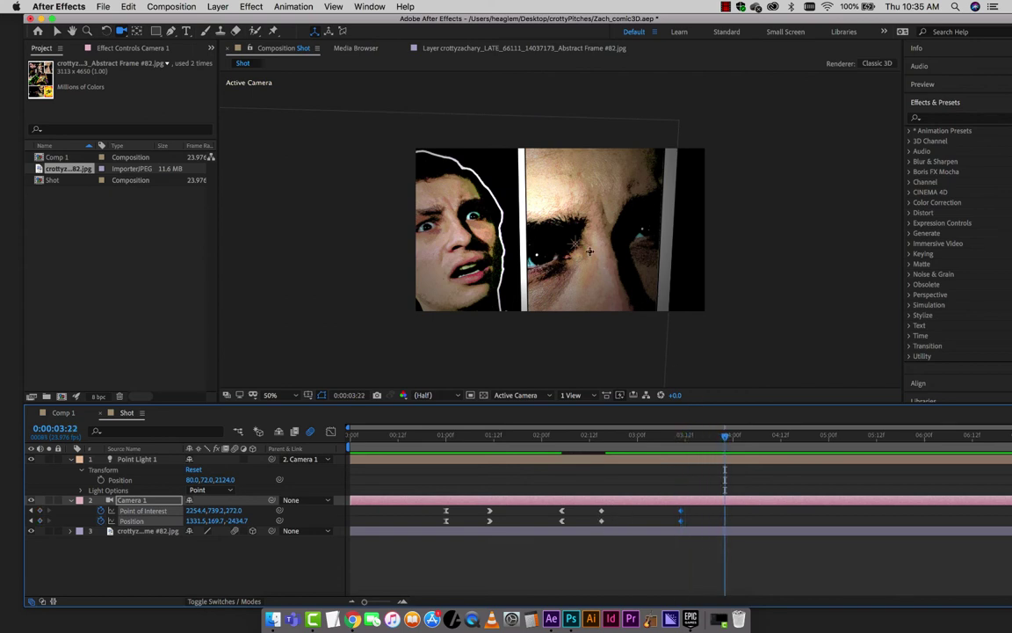
pyautogui.moveTo(589, 252); pyautogui.dragTo(511, 227)
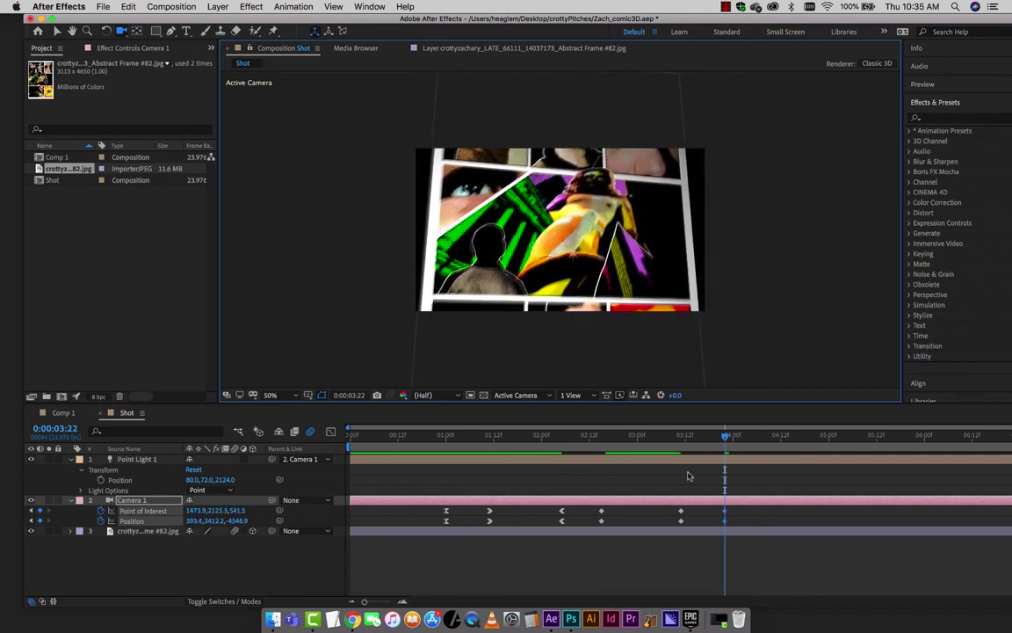
pyautogui.moveTo(692, 512); pyautogui.dragTo(671, 526)
pyautogui.rightClick(681, 511)
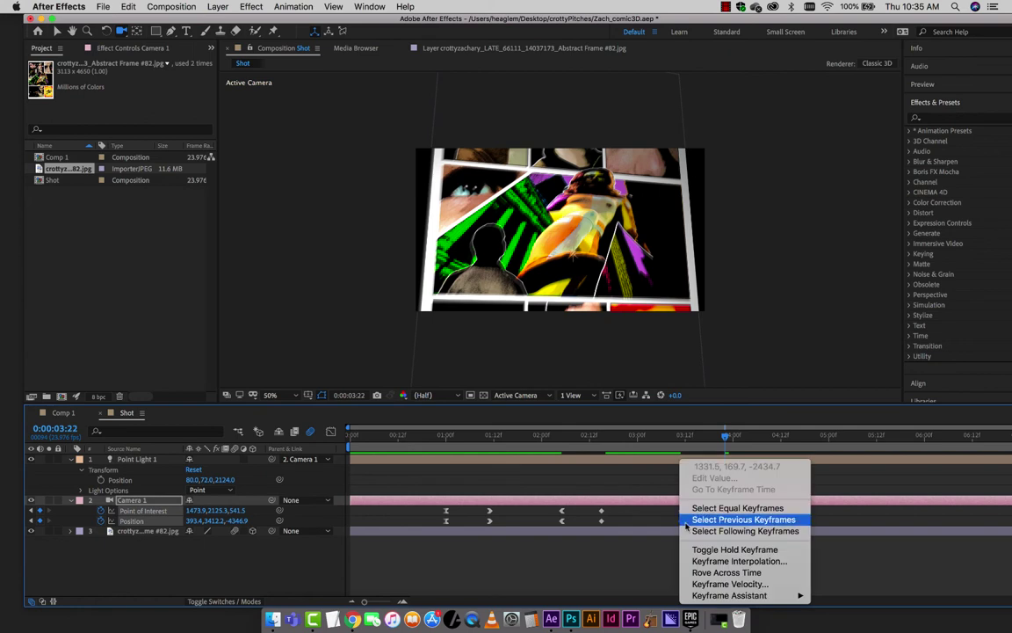
pyautogui.moveTo(738, 595)
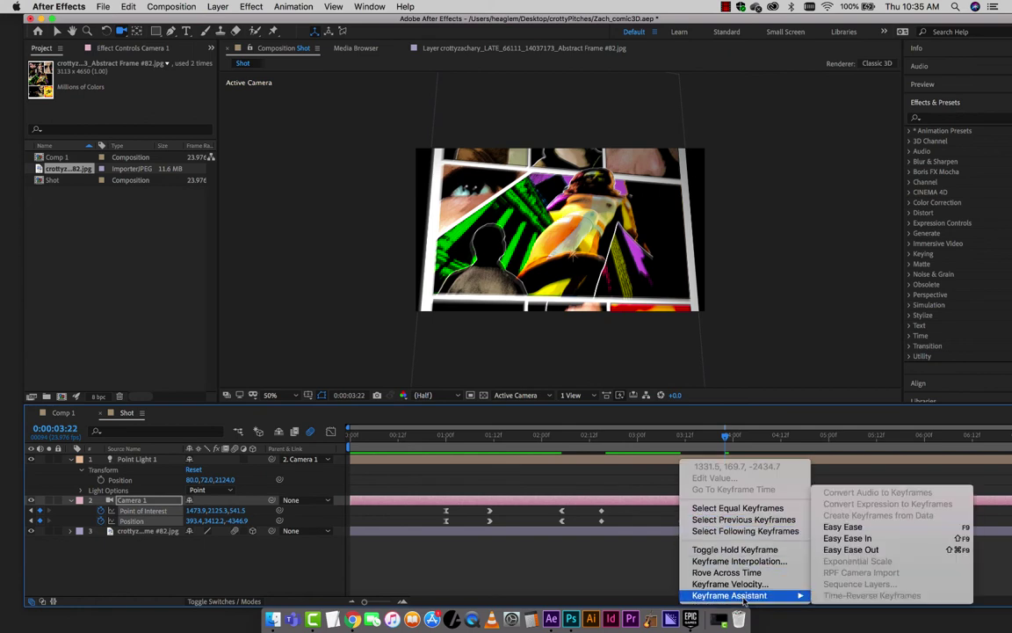
pyautogui.click(851, 549)
pyautogui.press('Home')
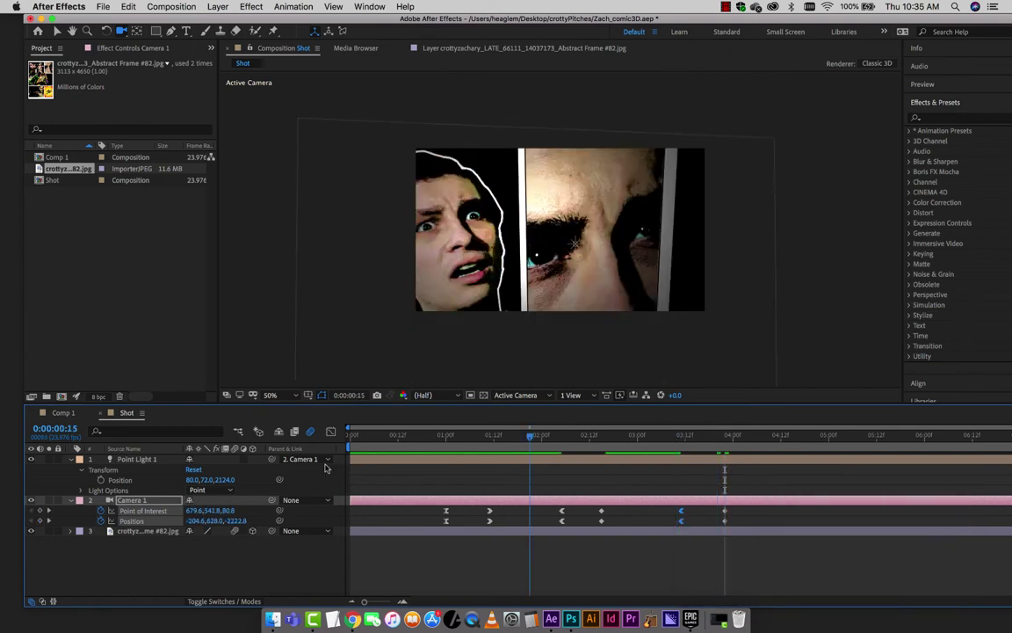
pyautogui.press('space')
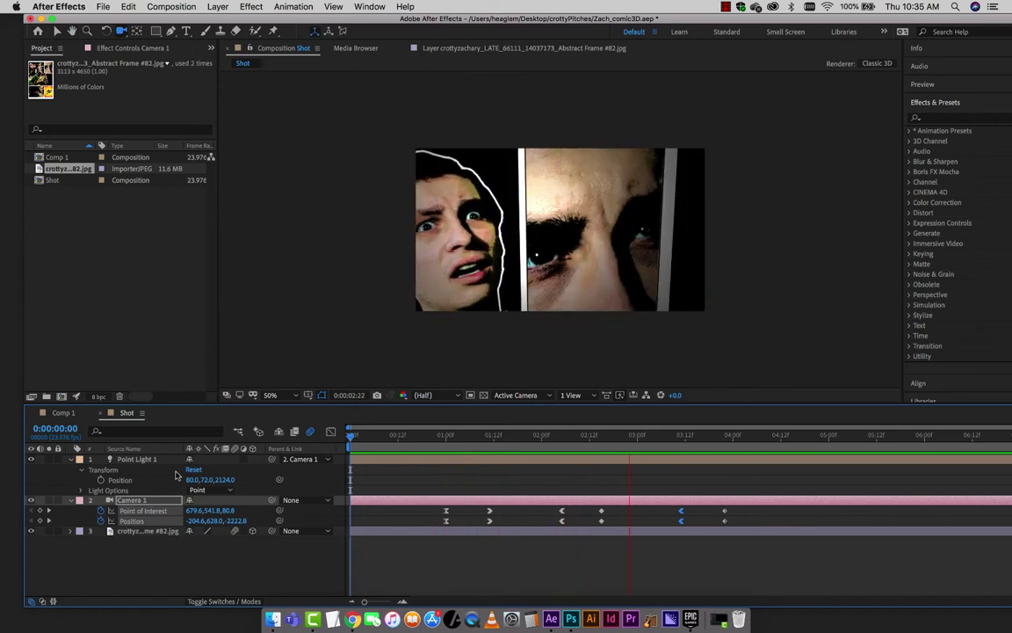
pyautogui.press('space')
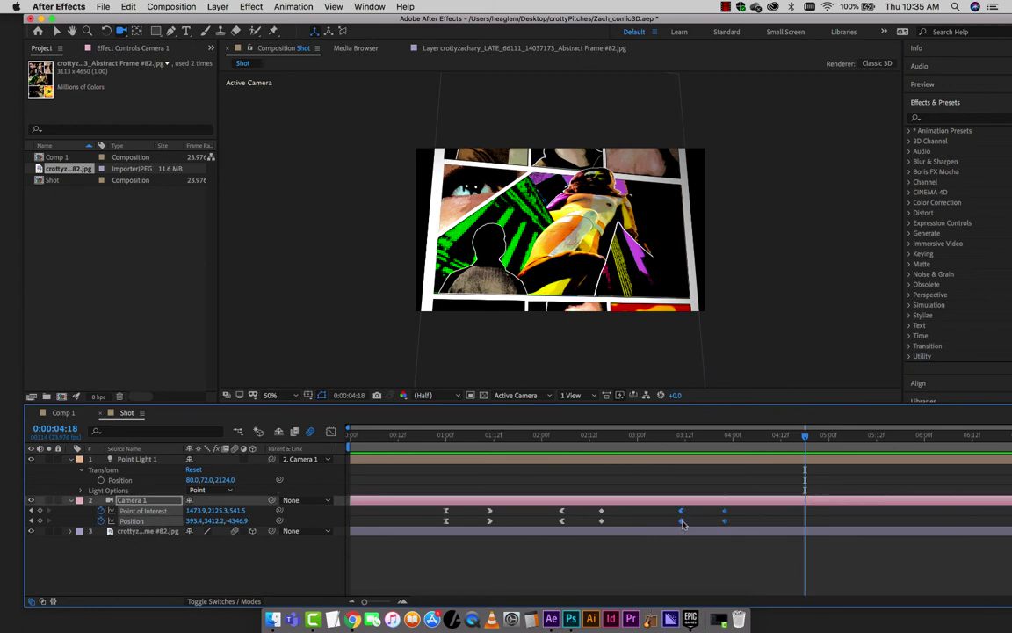
# - Shift the last camera keyframes to about 4:00, nudge the 2:00–2:12 keys, preview, then open Composition
pyautogui.moveTo(683, 523); pyautogui.dragTo(730, 524)
pyautogui.moveTo(610, 509); pyautogui.dragTo(529, 520)
pyautogui.press('space')
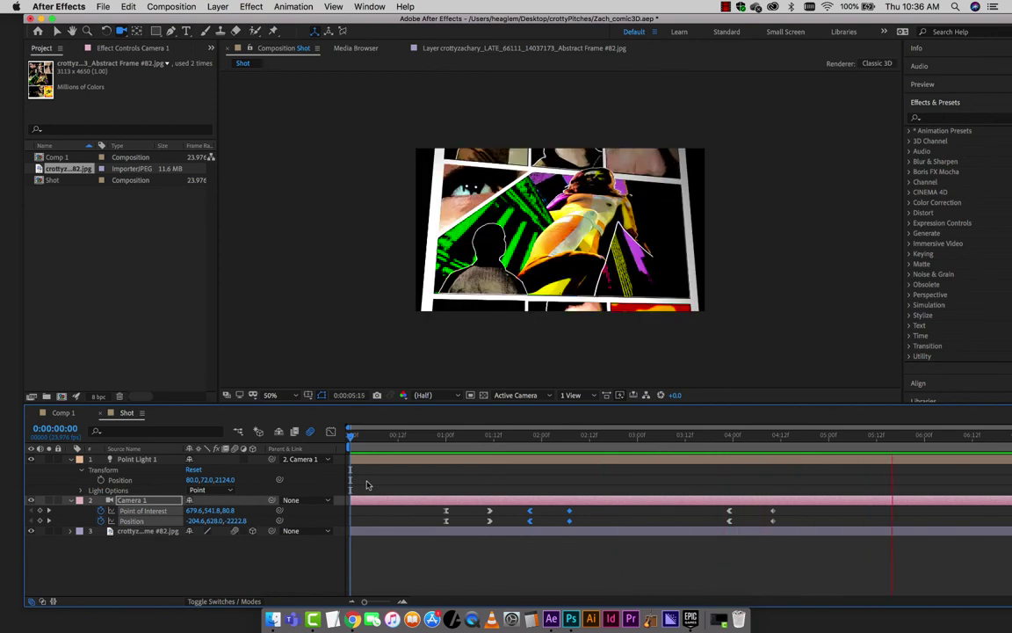
pyautogui.press('space')
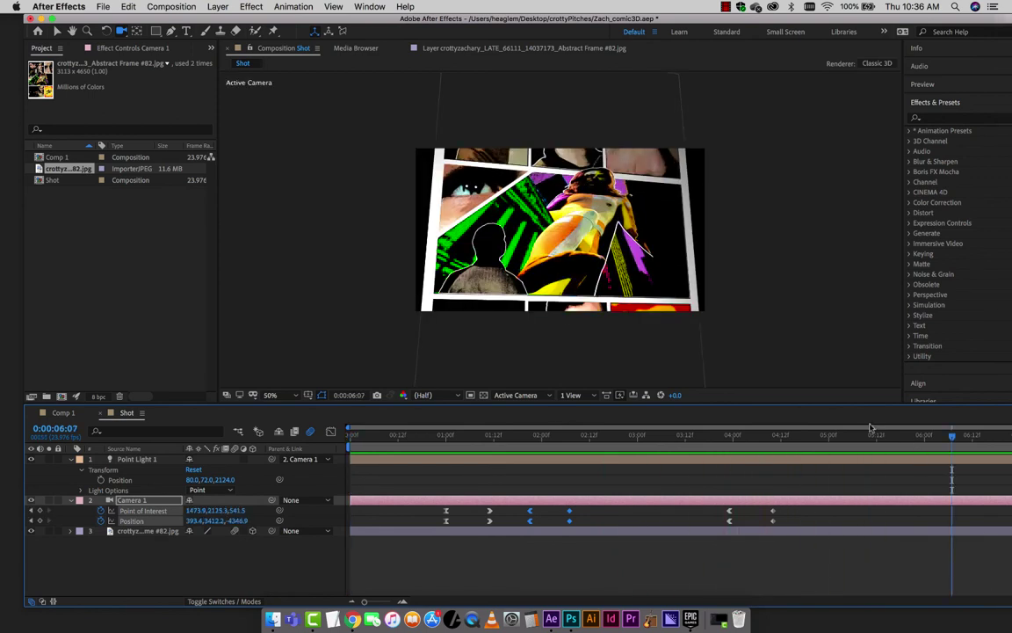
pyautogui.click(171, 6)
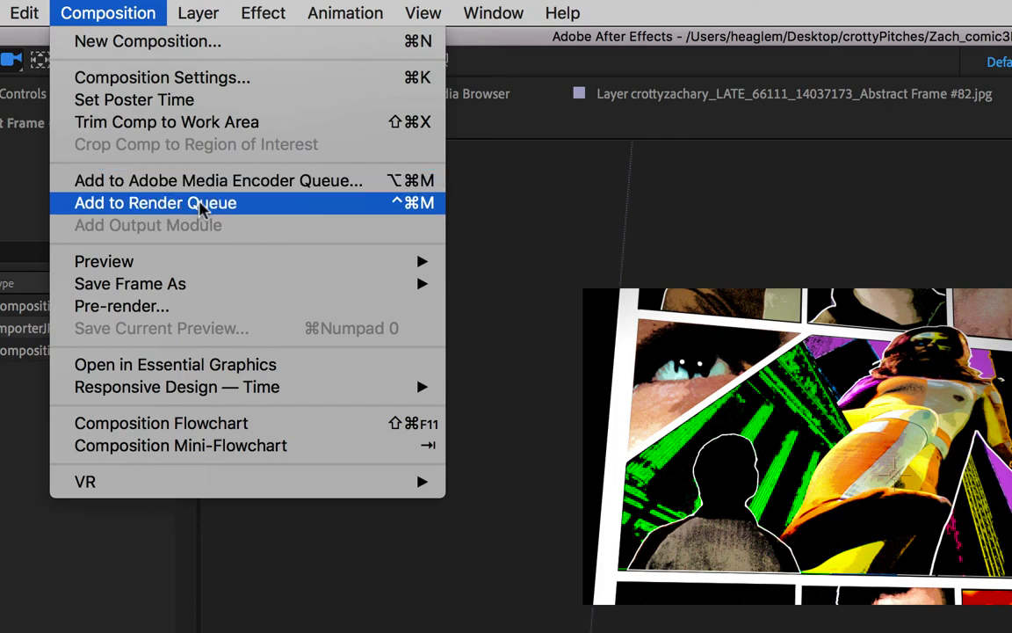
# - Queue Shot as Shot1.mov, check its QuickTime Animation output settings, then delete the queue item
pyautogui.click(202, 204)
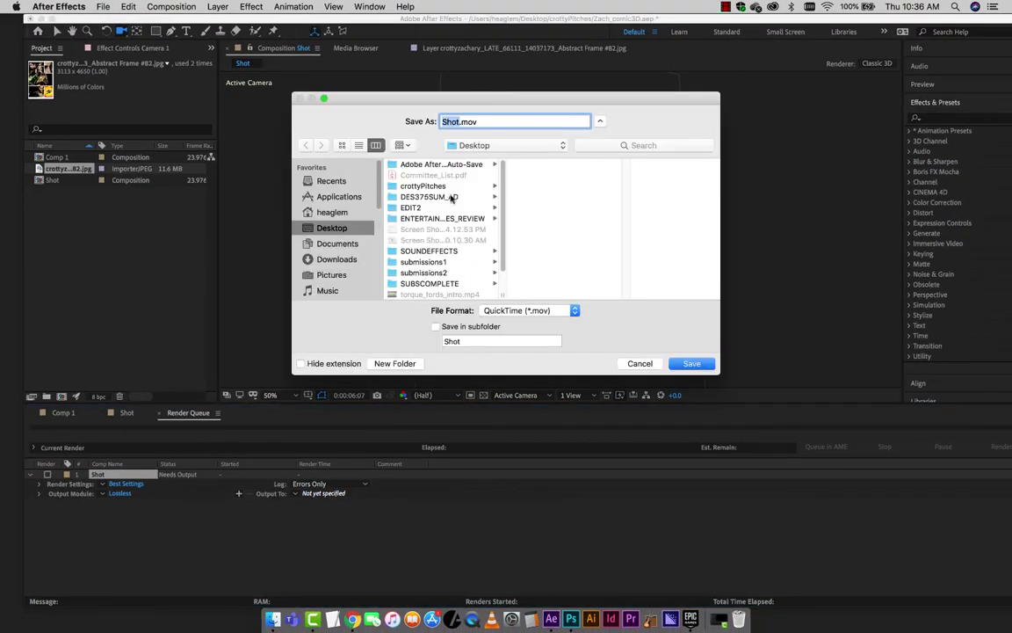
pyautogui.press('Return')
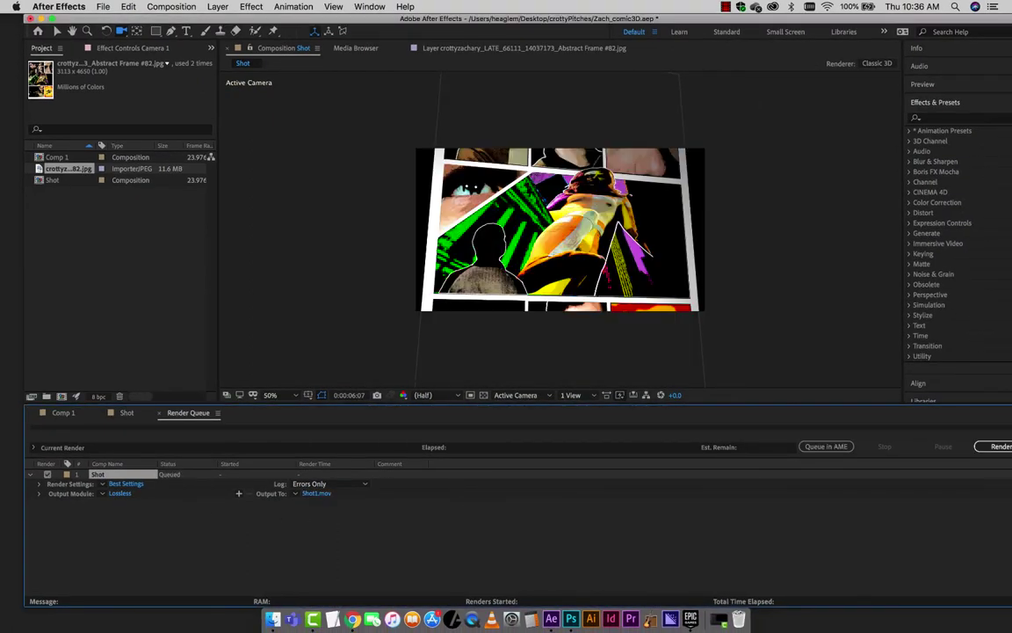
pyautogui.click(121, 493)
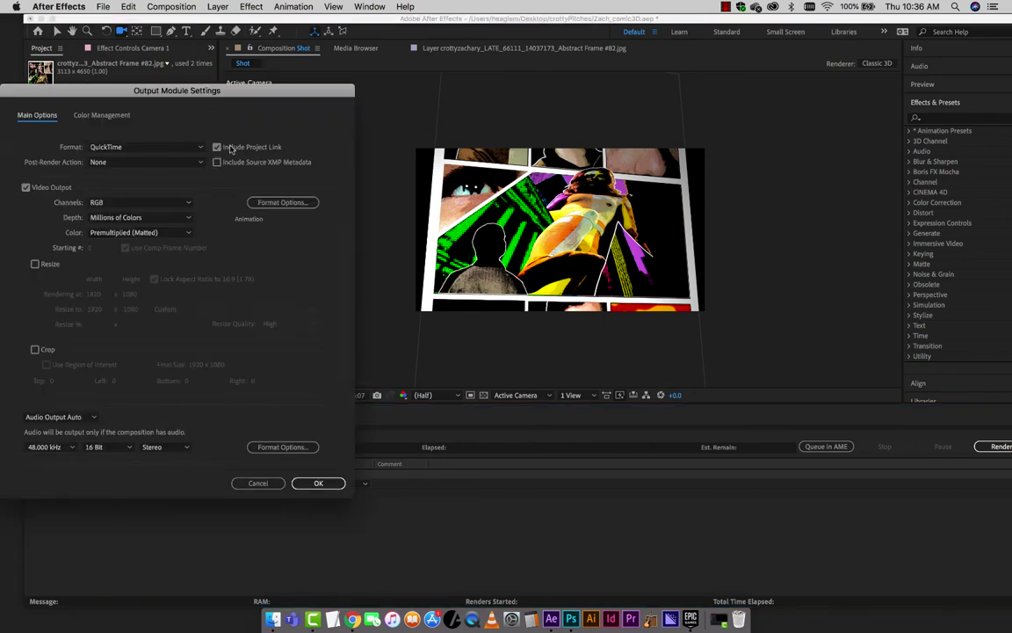
pyautogui.moveTo(181, 102); pyautogui.dragTo(421, 108)
pyautogui.click(367, 154)
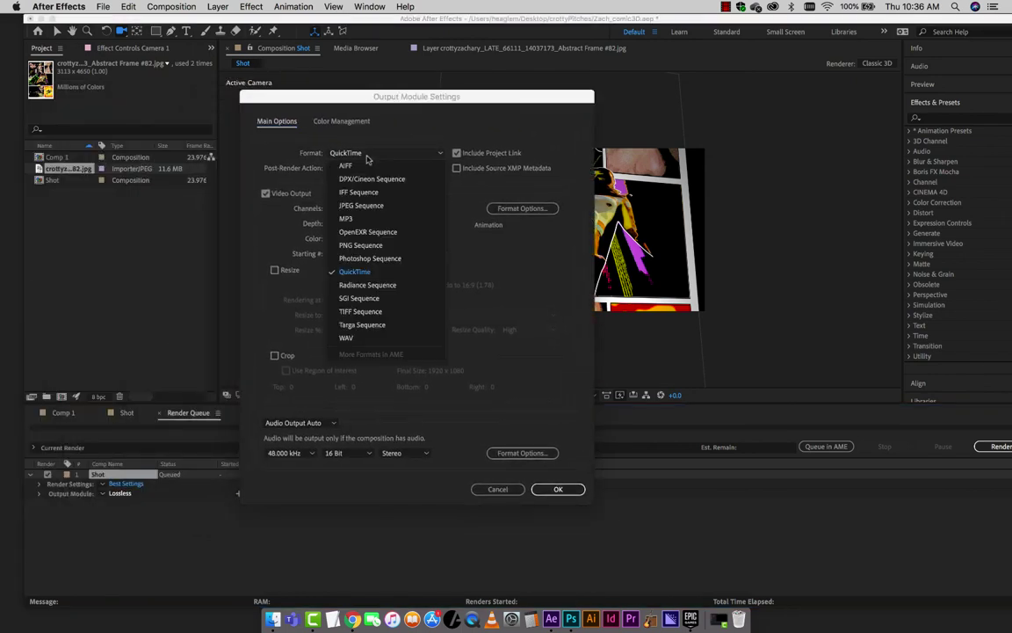
pyautogui.click(467, 193)
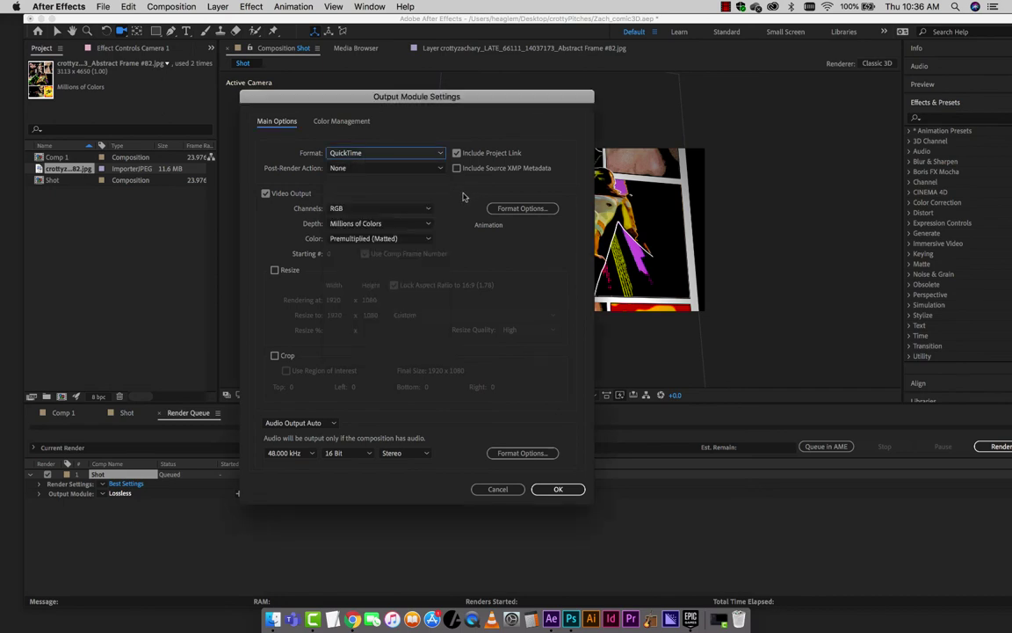
pyautogui.click(525, 208)
pyautogui.click(193, 104)
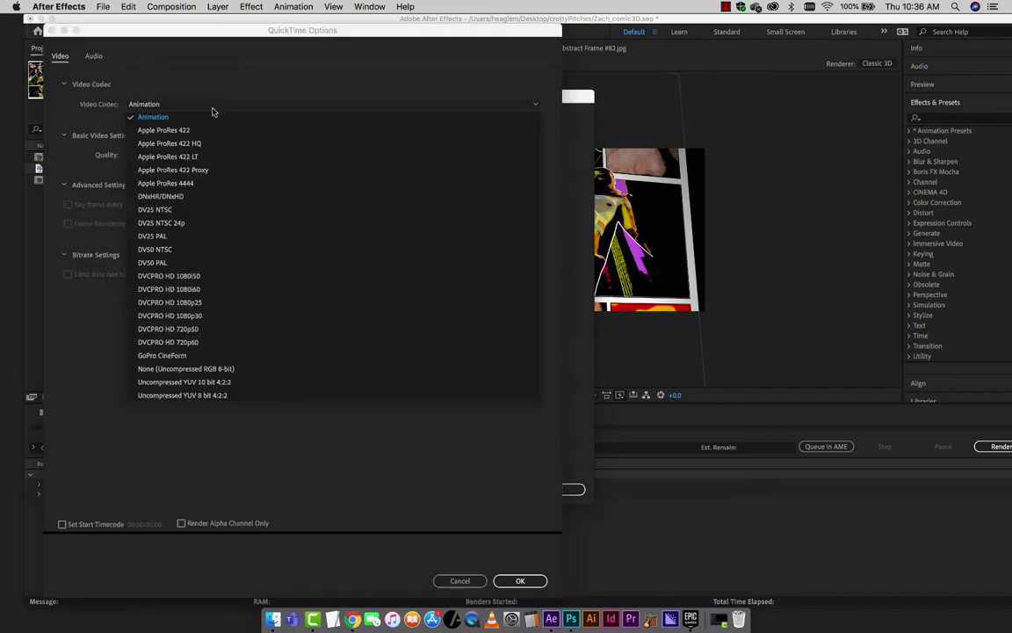
pyautogui.click(211, 113)
pyautogui.press('Return')
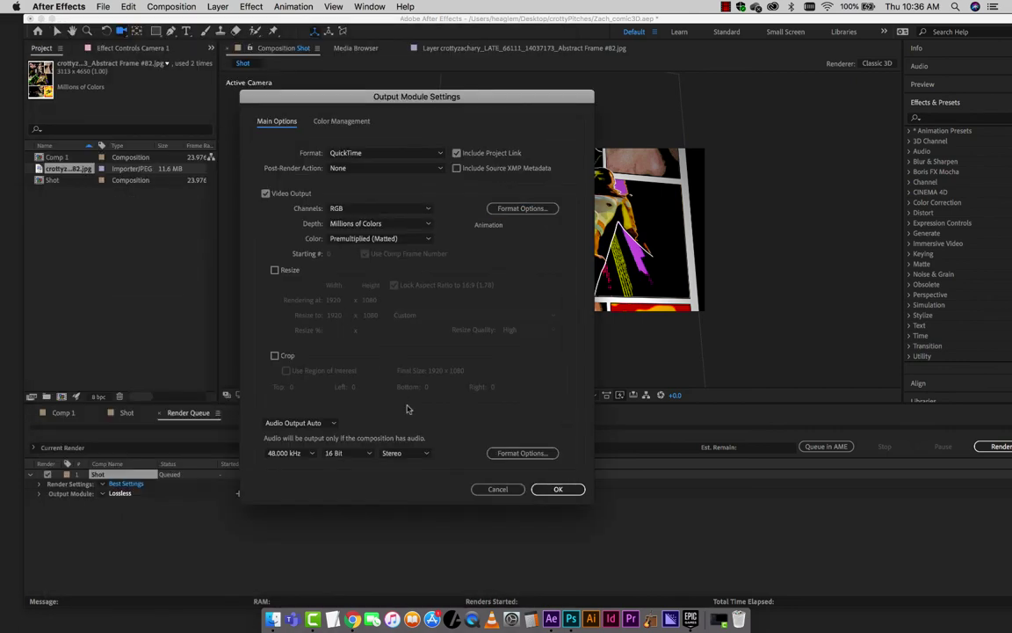
pyautogui.click(496, 489)
pyautogui.press('Delete')
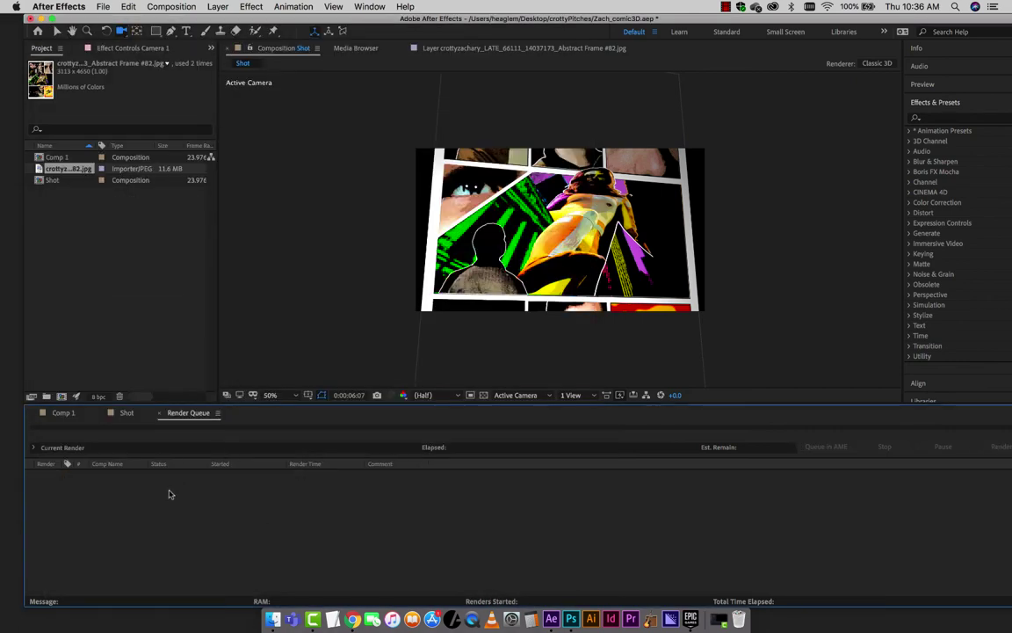
# - From the Shot timeline, add the composition to the Adobe Media Encoder queue
pyautogui.click(126, 413)
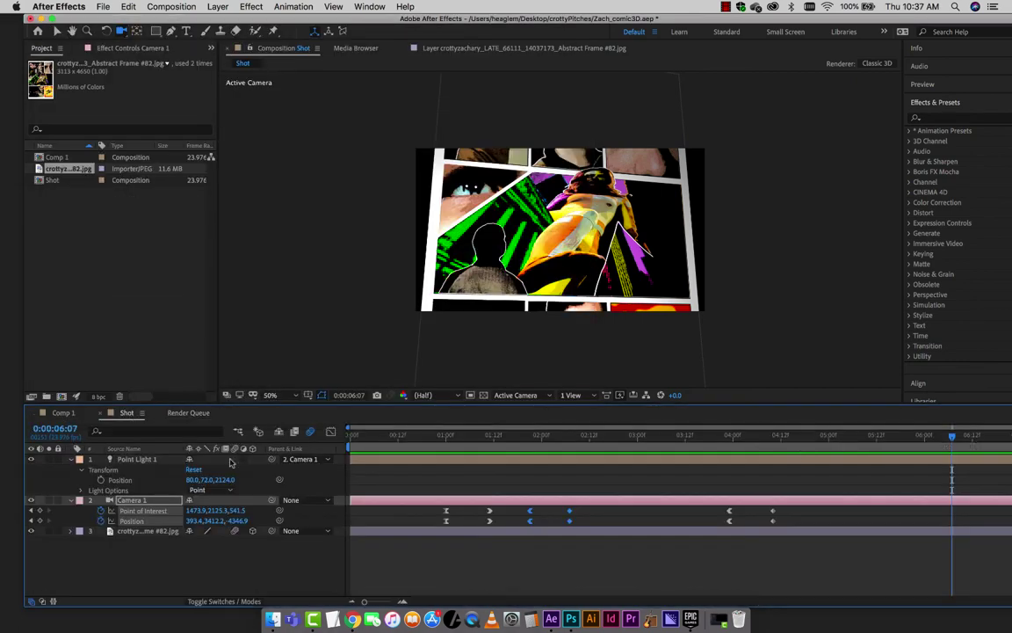
pyautogui.click(146, 6)
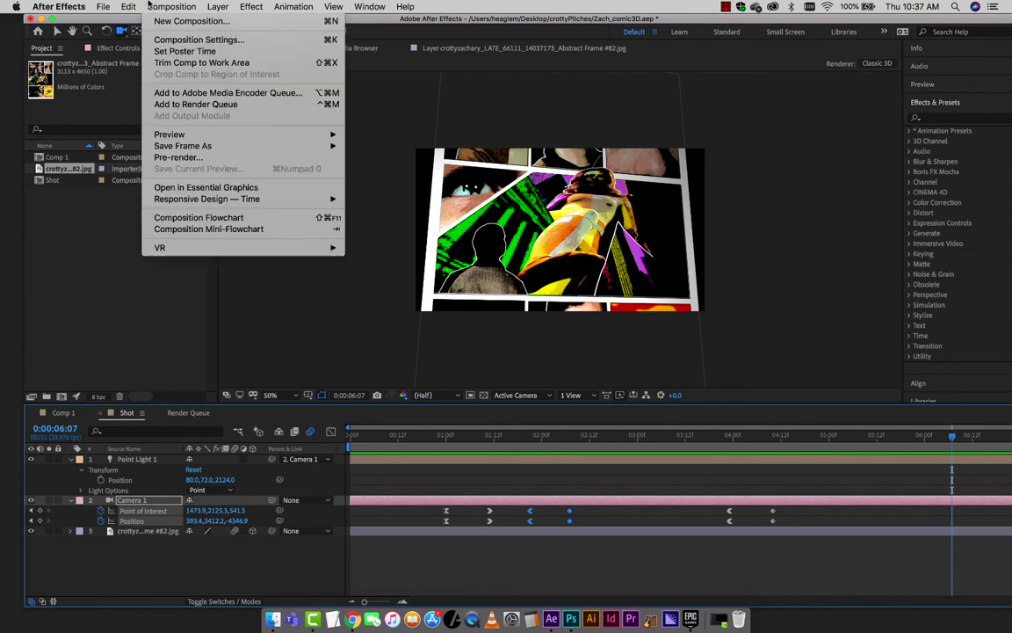
pyautogui.click(191, 93)
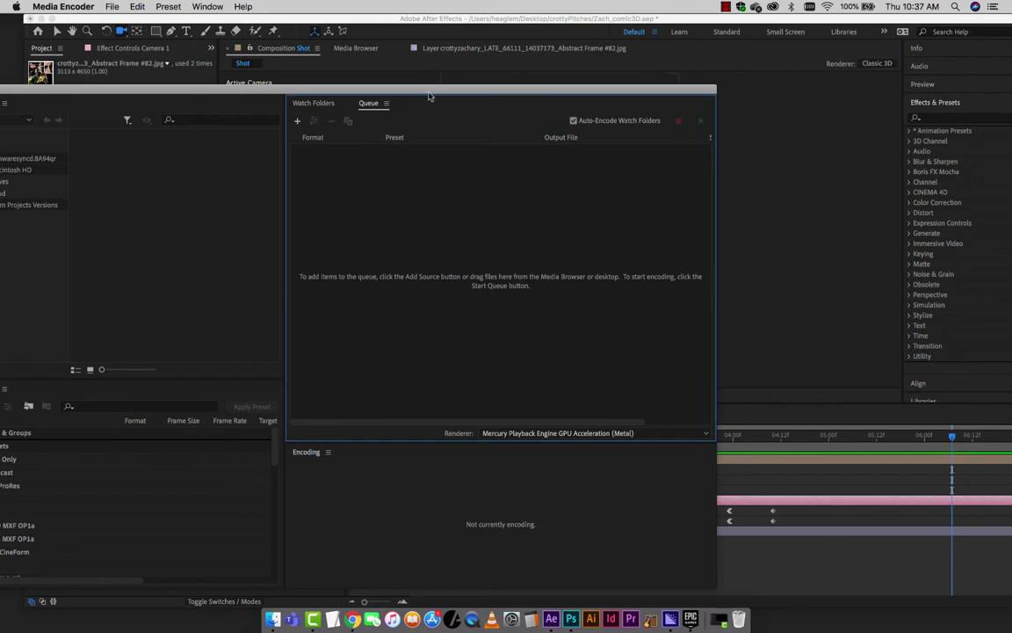
# - Bring the Media Encoder window on screen and pick the Match Source - High bitrate preset
pyautogui.moveTo(430, 96); pyautogui.dragTo(542, 74)
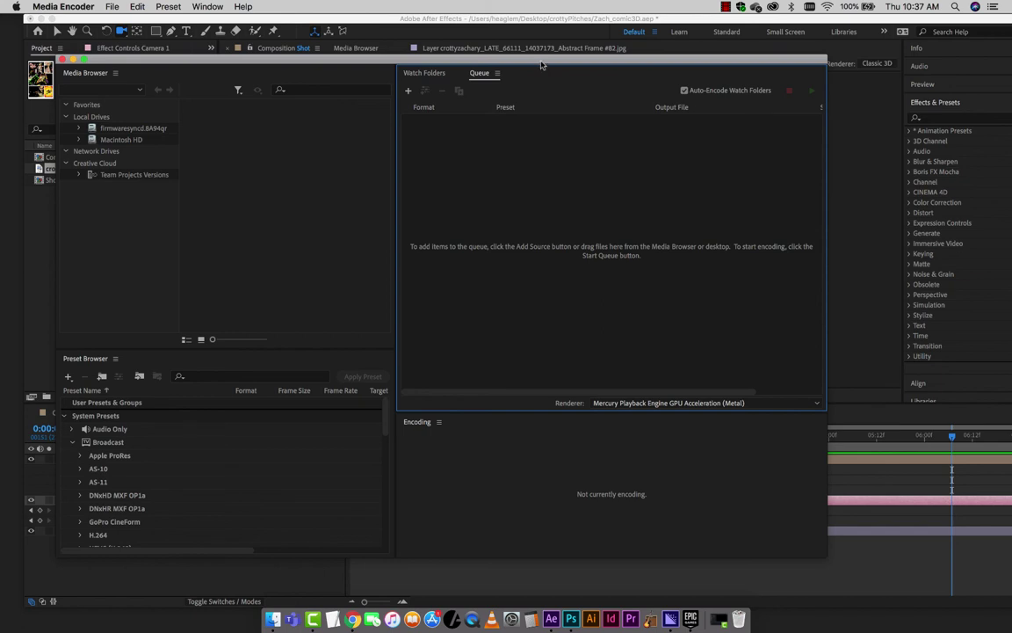
pyautogui.moveTo(542, 64); pyautogui.dragTo(541, 73)
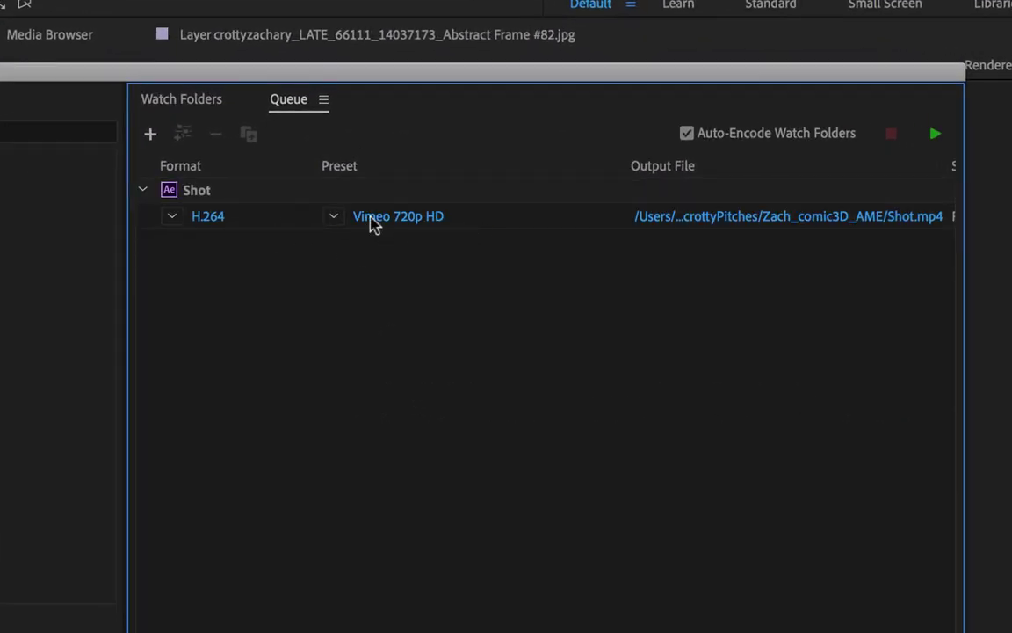
pyautogui.click(334, 217)
pyautogui.scroll(1, 474, 589)
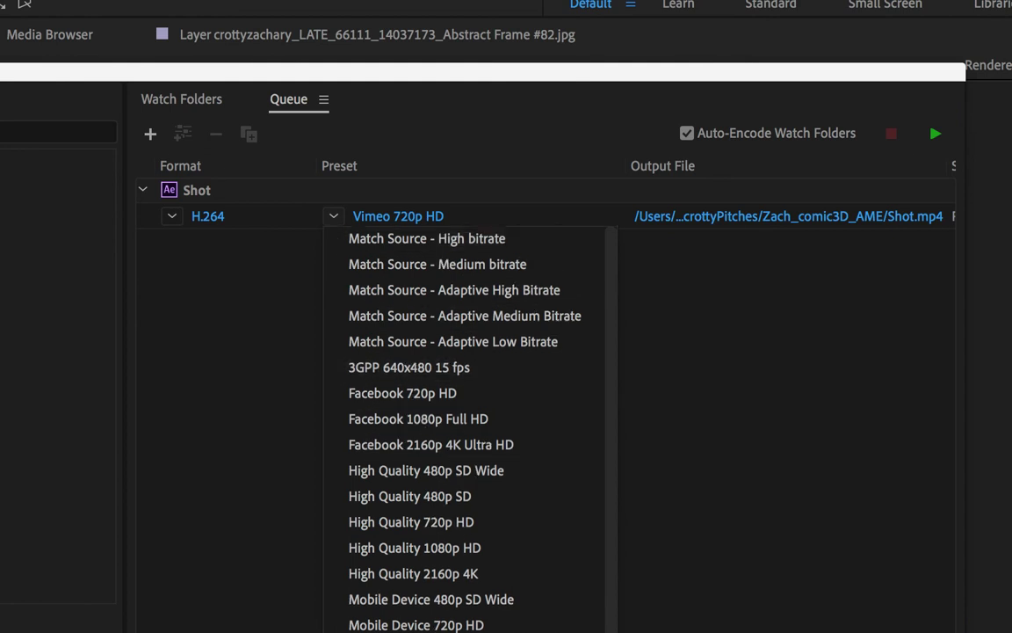
pyautogui.click(411, 215)
pyautogui.click(334, 217)
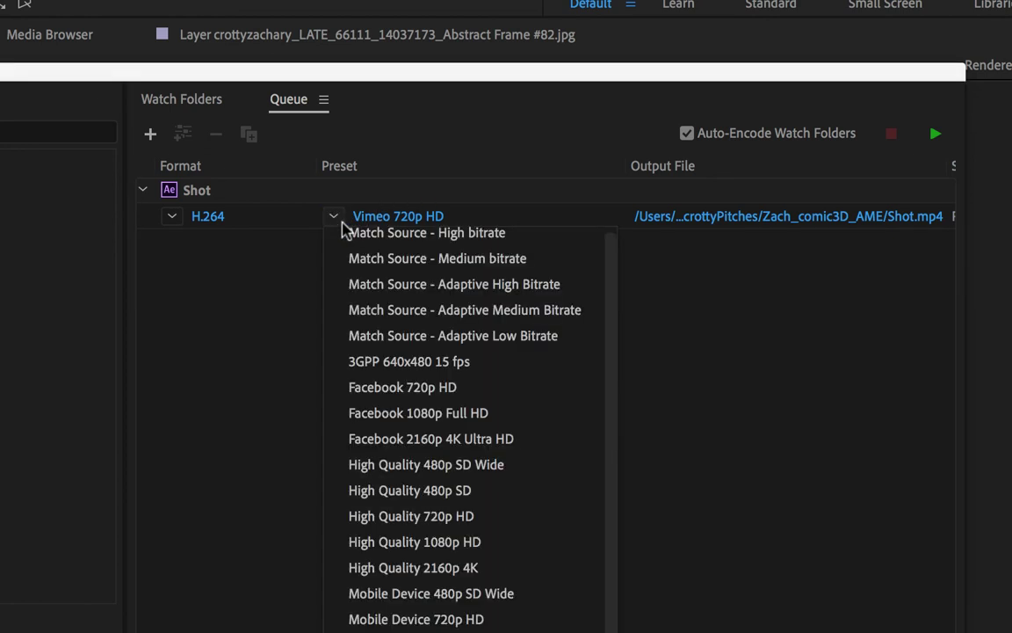
pyautogui.click(368, 241)
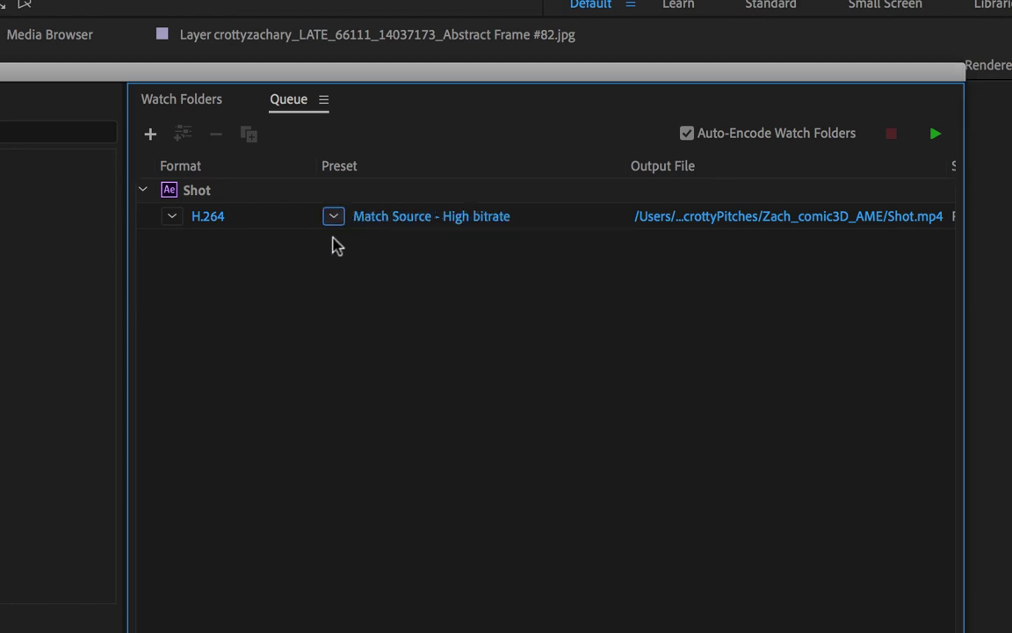
# - Keep H.264 with Match Source - High bitrate after trying Vimeo 1080p, then open the output path
pyautogui.click(173, 217)
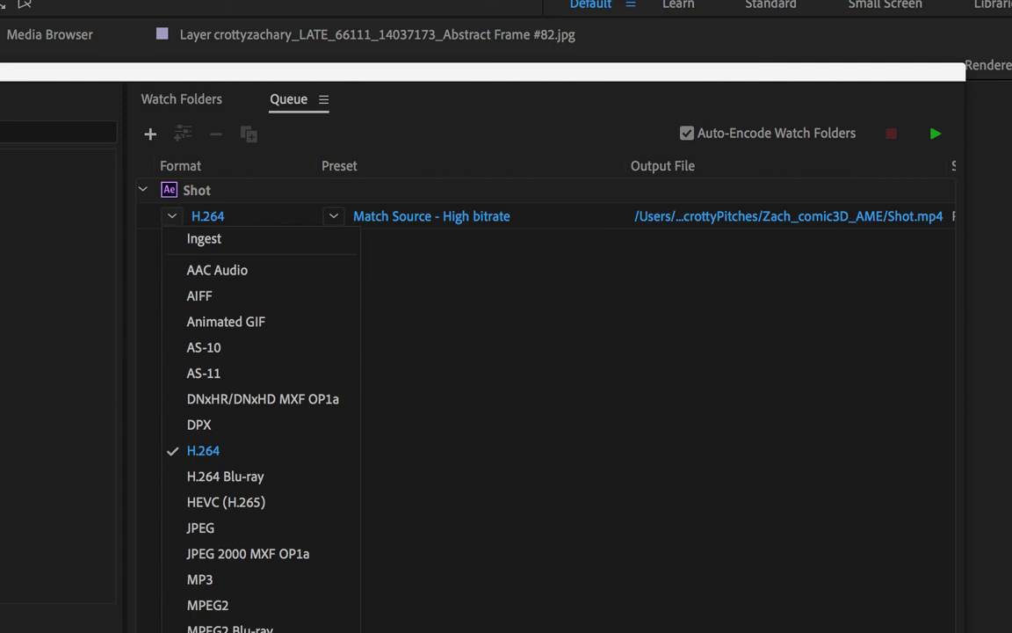
pyautogui.click(240, 451)
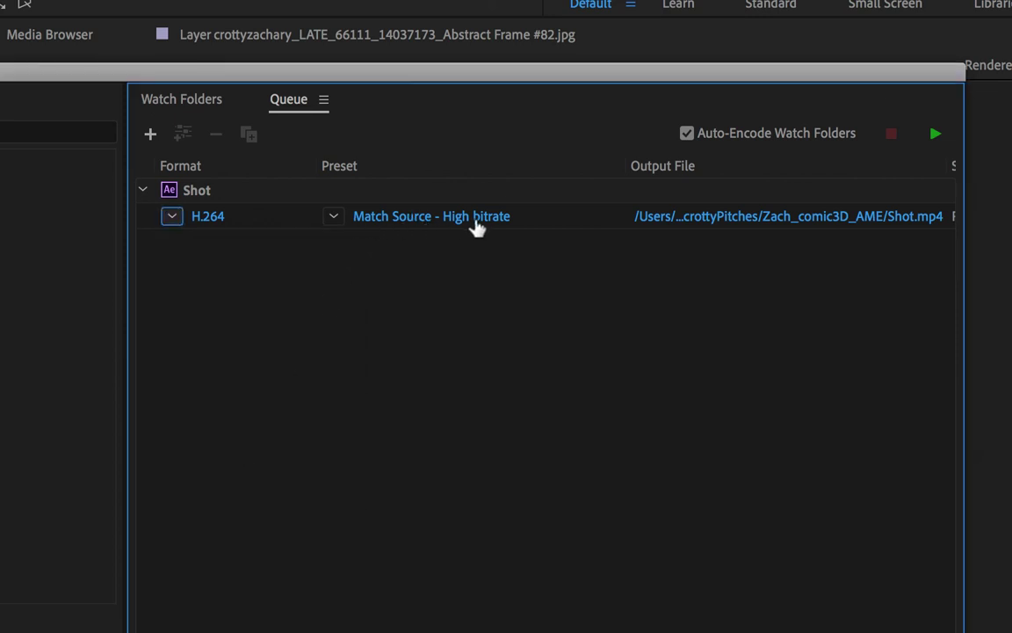
pyautogui.click(333, 218)
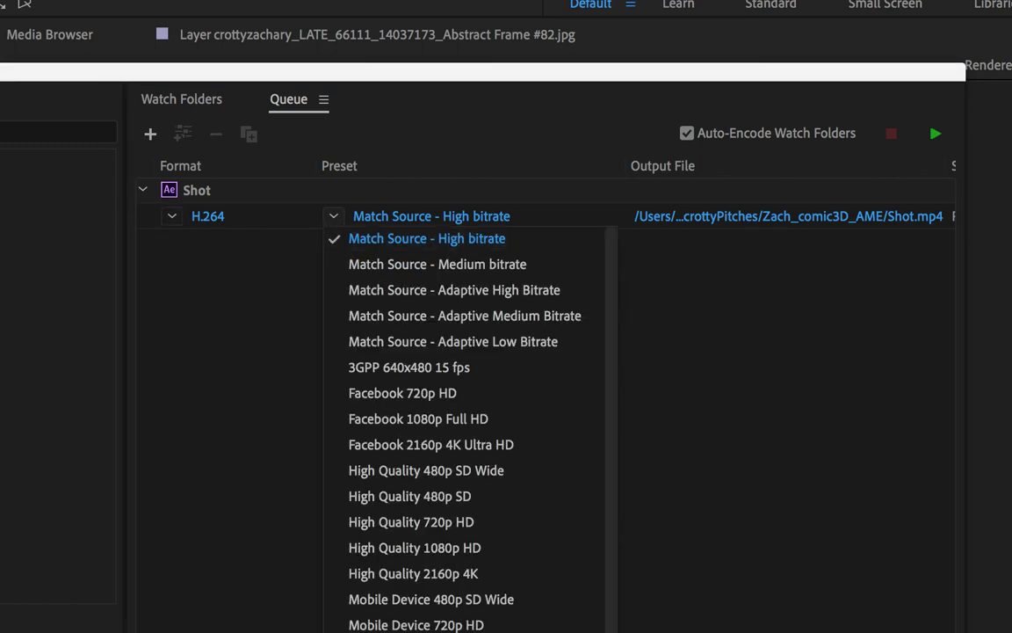
pyautogui.click(413, 632)
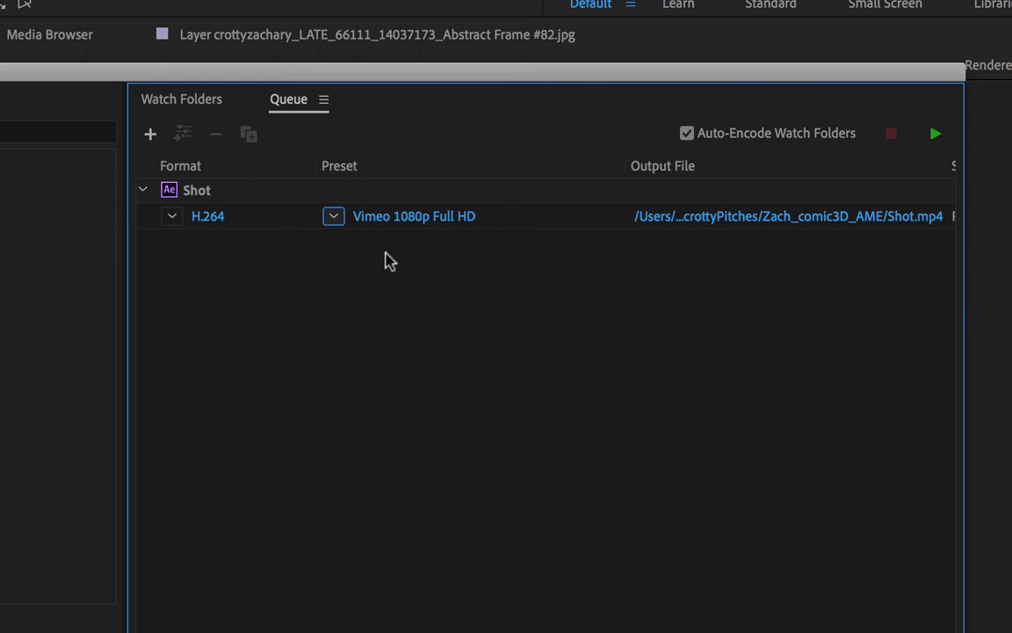
pyautogui.click(334, 218)
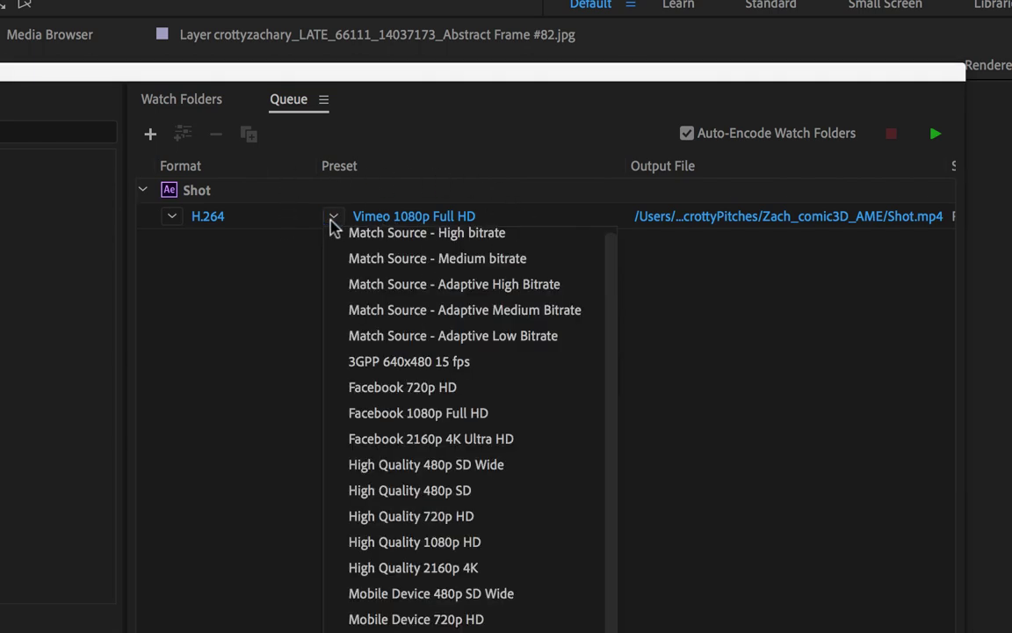
pyautogui.click(427, 237)
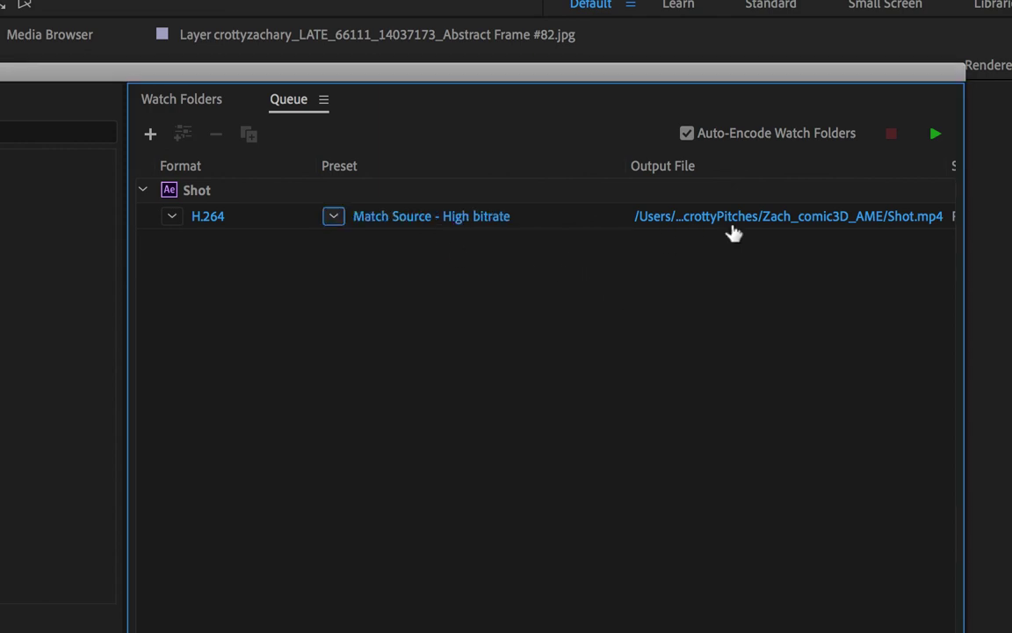
pyautogui.click(790, 218)
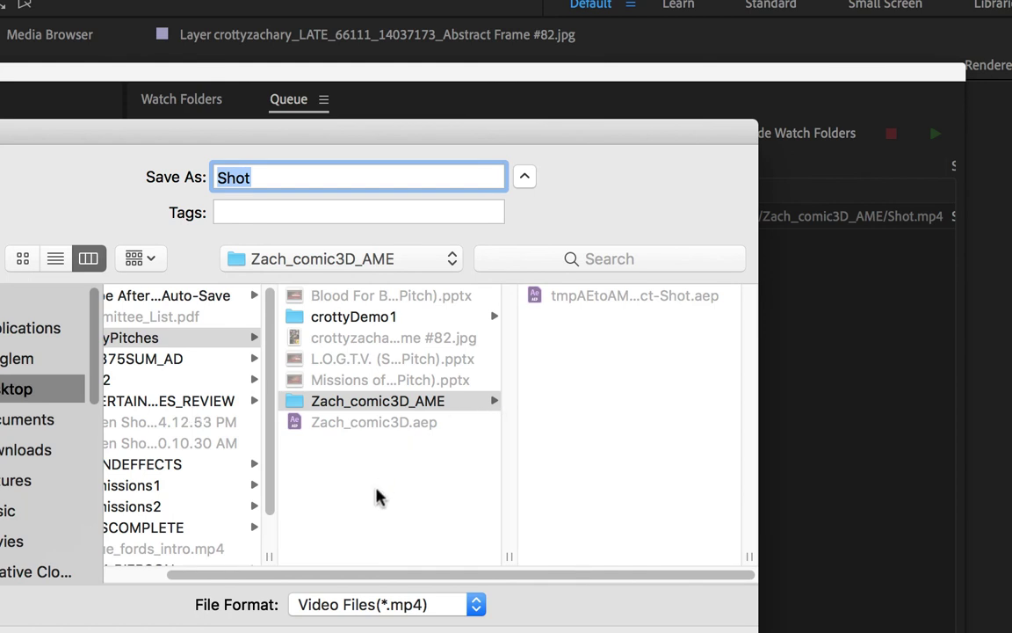
# - Save the output as Shot1.mp4 in the crottyPitches folder and start the queue
pyautogui.click(318, 174)
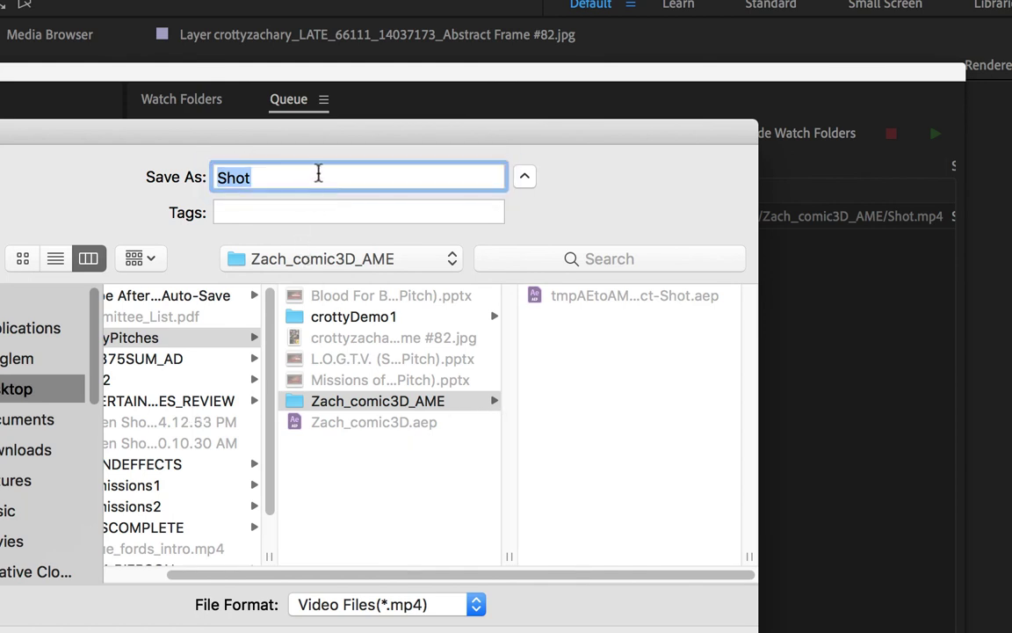
pyautogui.write('1')
pyautogui.click(433, 479)
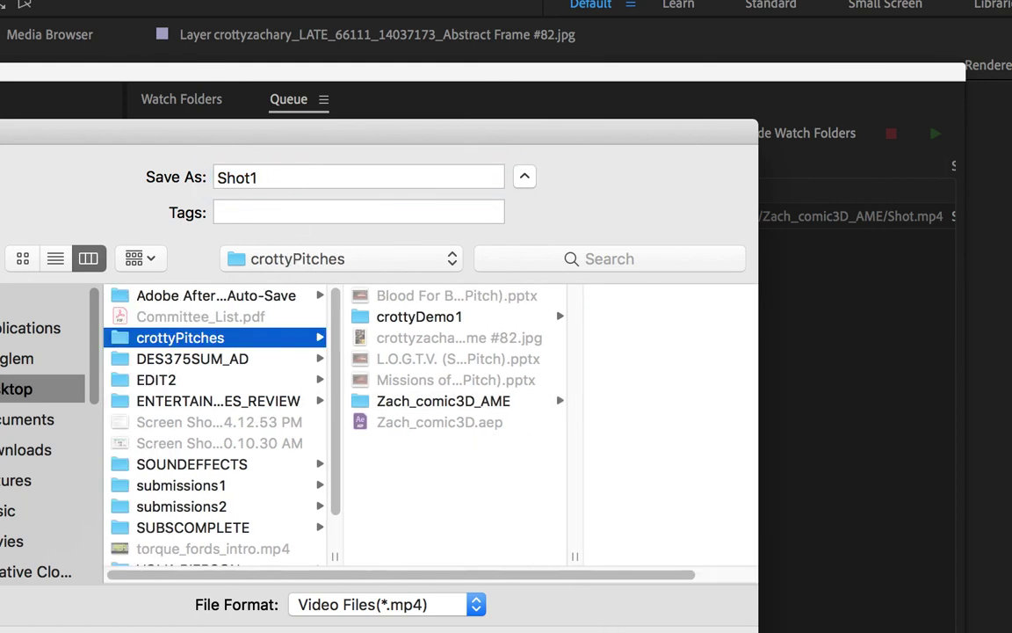
pyautogui.press('Return')
pyautogui.click(935, 133)
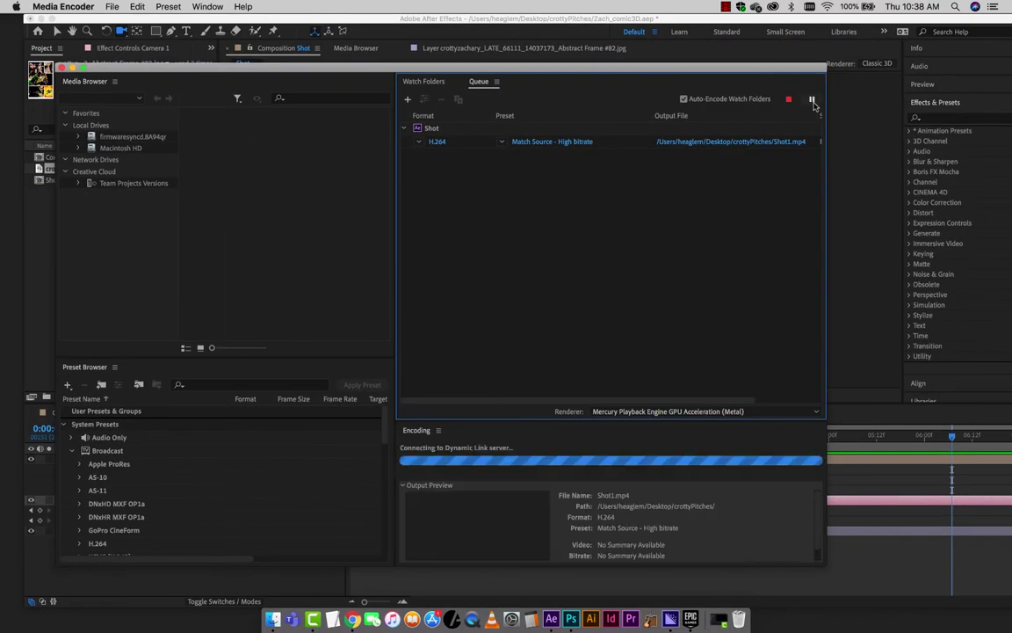